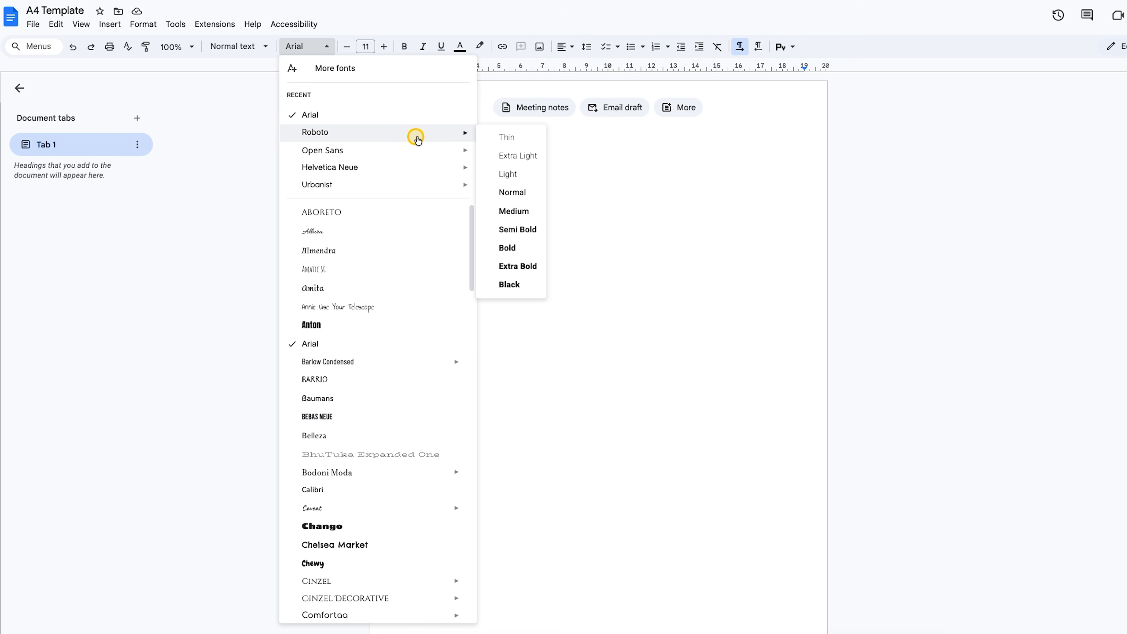
Step: Set the document's text font to Roboto Normal at size 10
click(526, 198)
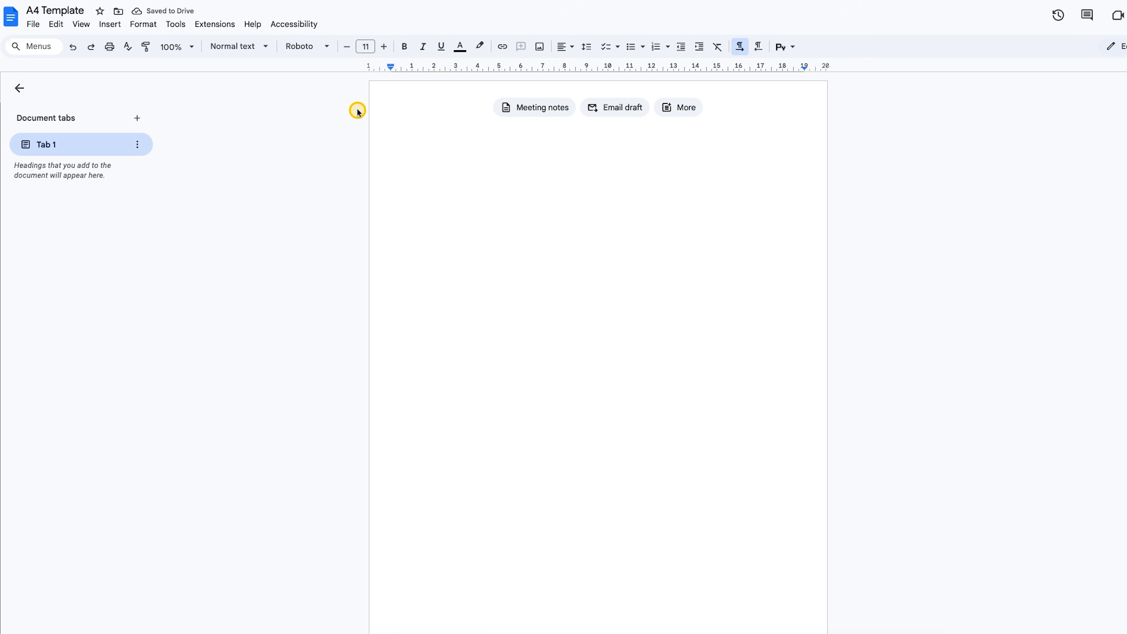
click(364, 47)
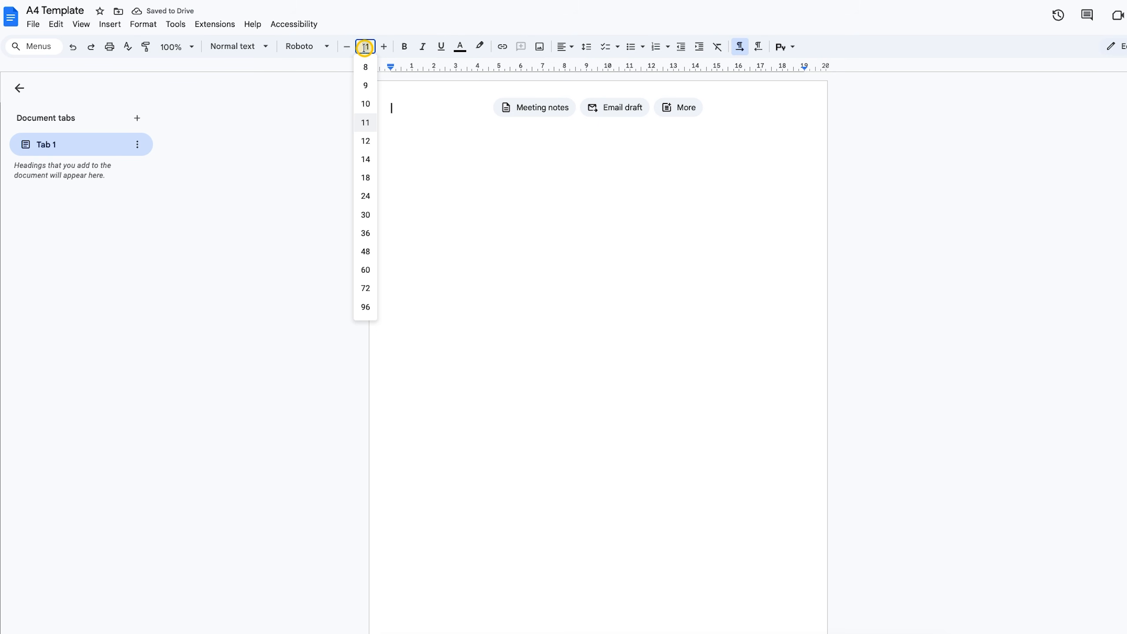
click(365, 103)
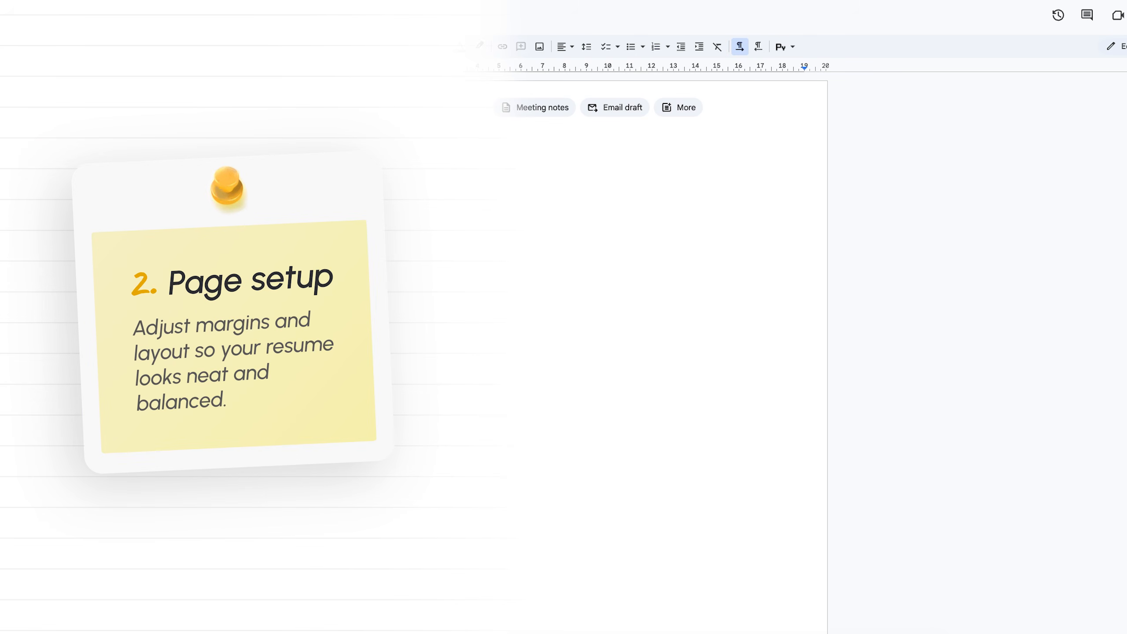
Step: In the page setup, keep A4 paper and set all four margins to 1.5 cm
click(33, 24)
click(100, 365)
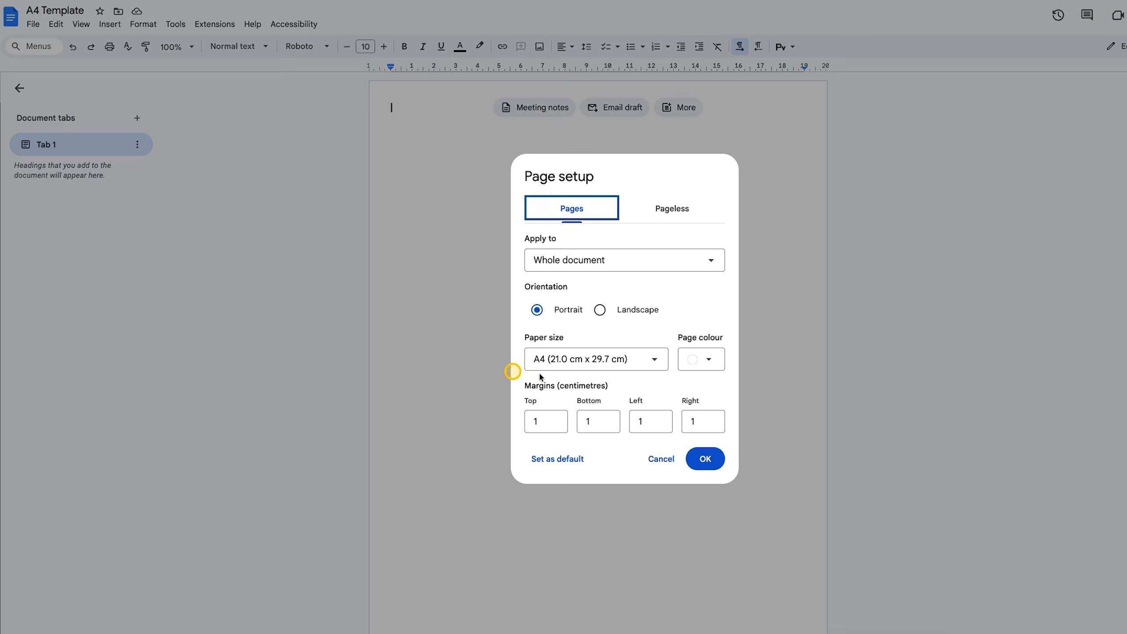
click(654, 359)
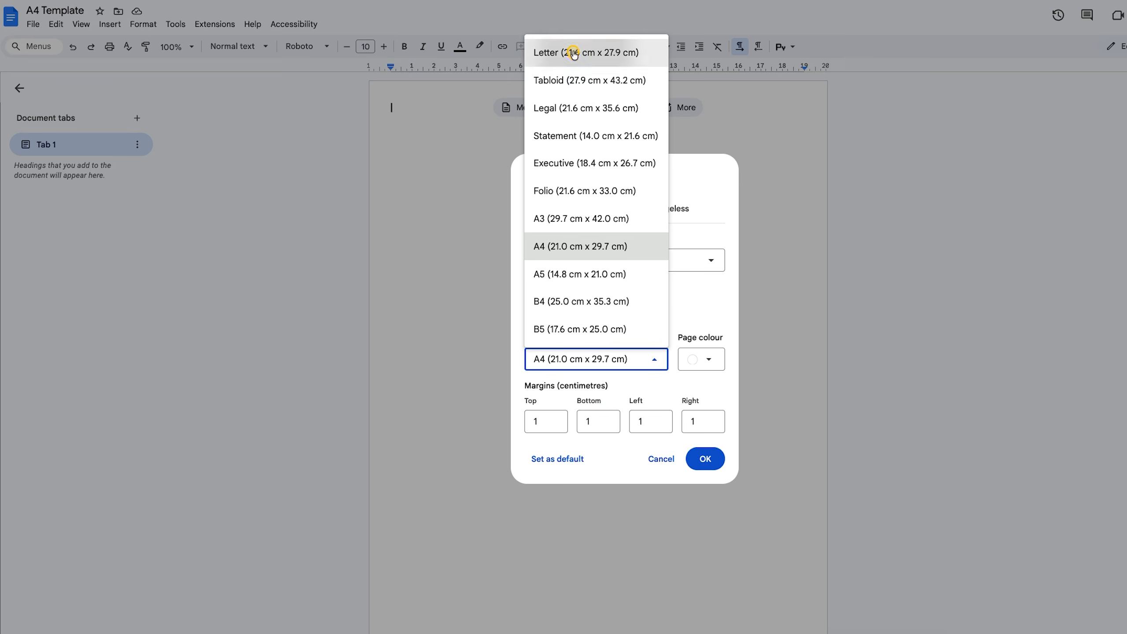
click(574, 53)
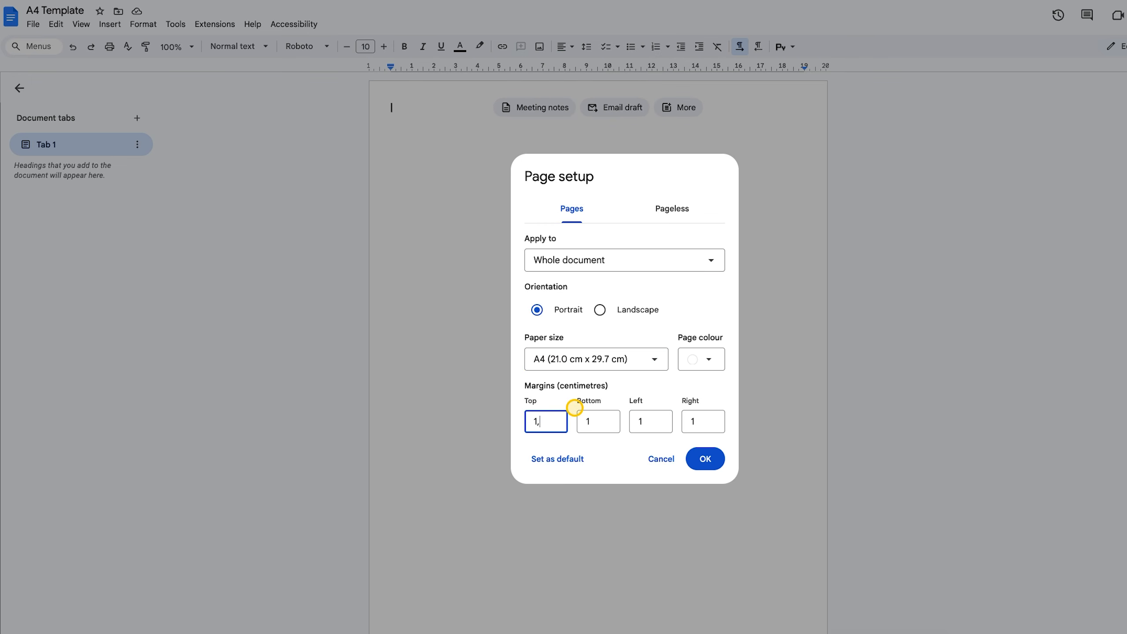
click(594, 423)
text(,5)
key(Tab)
text(1,0)
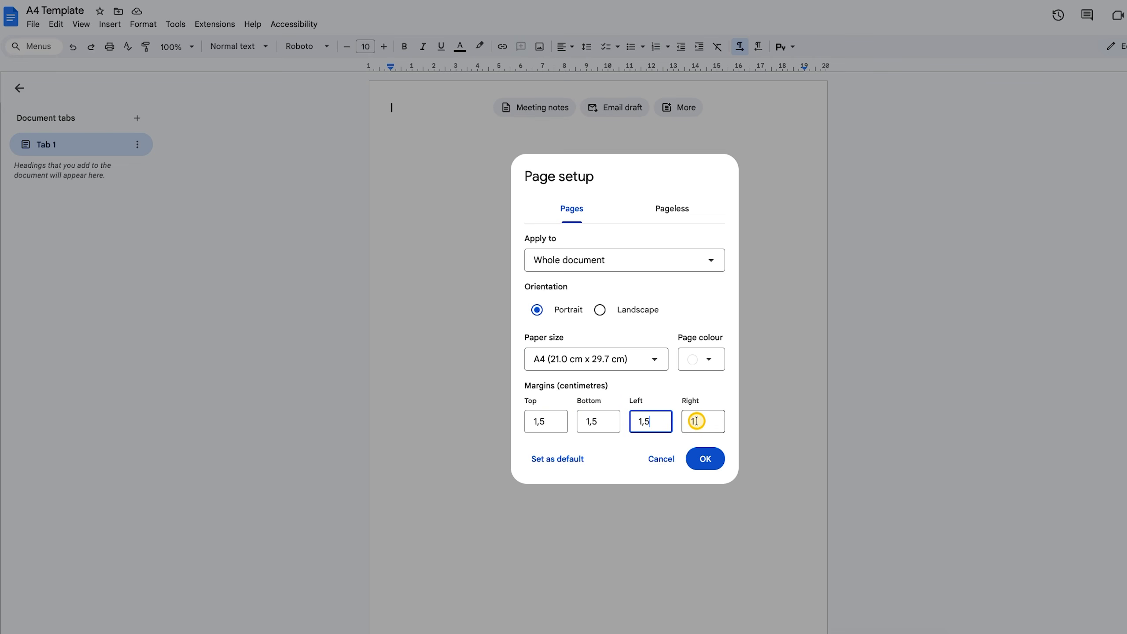
click(697, 420)
text(,0)
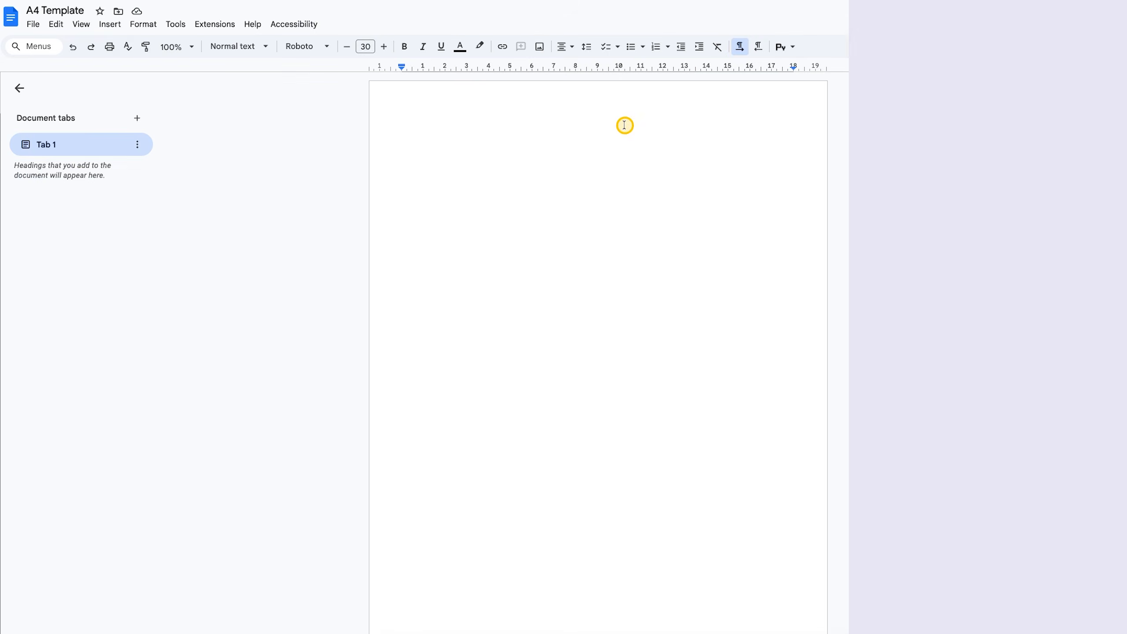
Step: Enter the candidate's full name in capitals as the resume's header line
text(EMA)
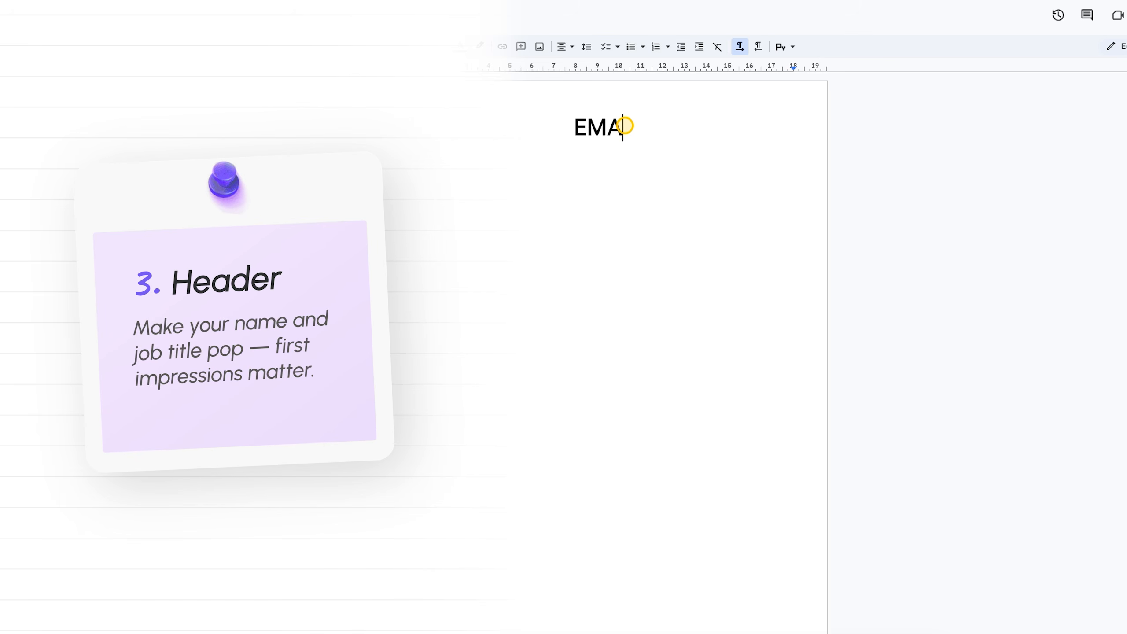
key(BackSpace)
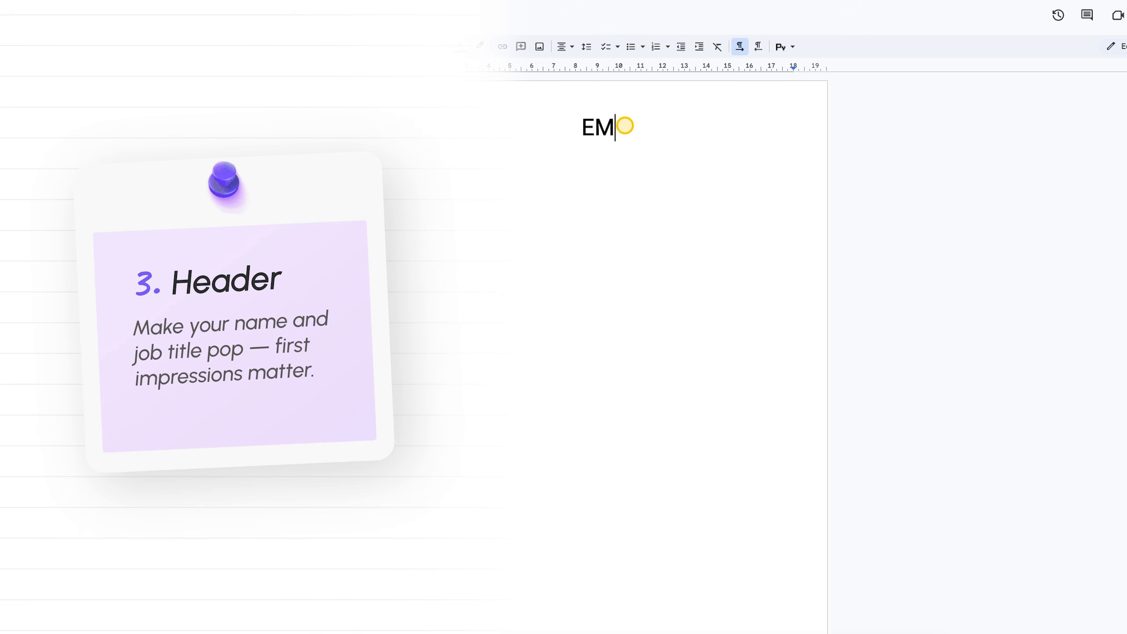
text(MA CAR)
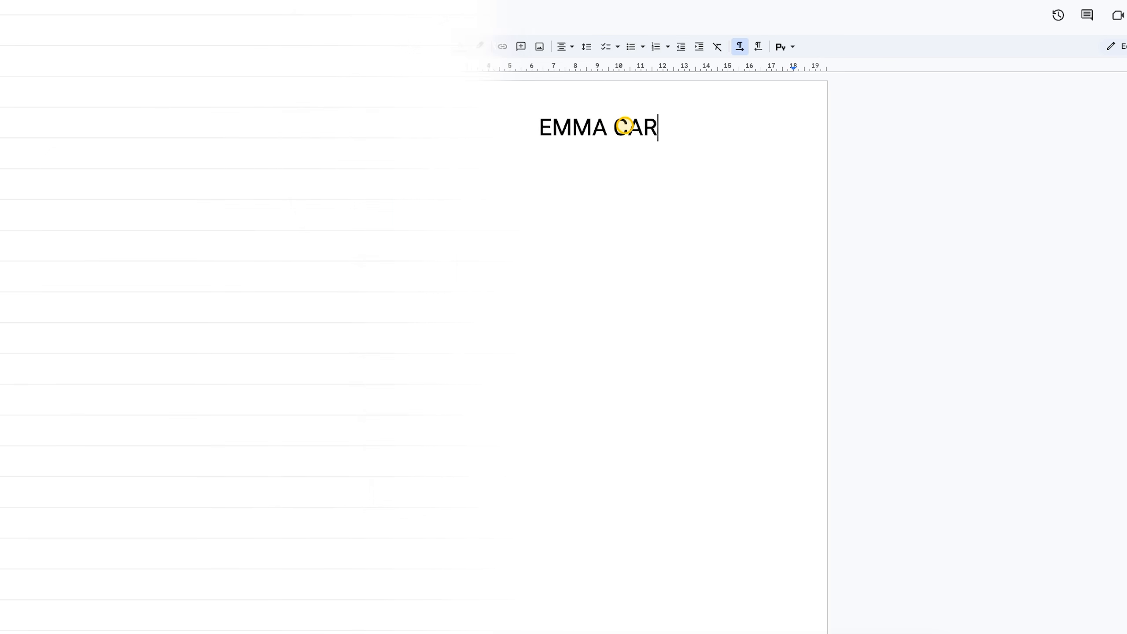
text(TER)
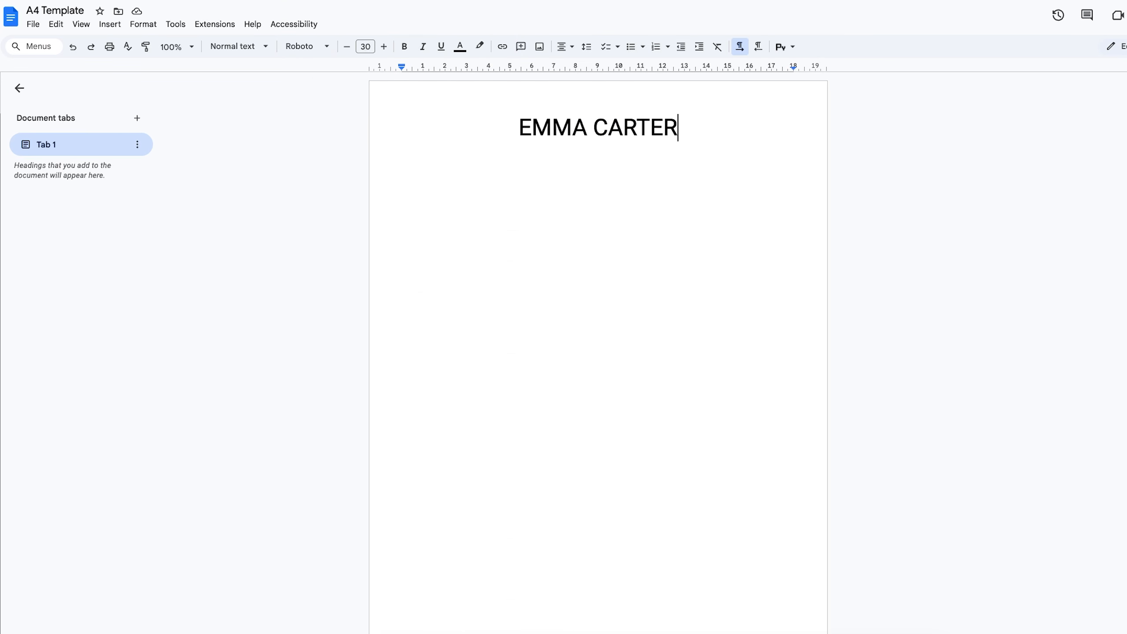
Step: Add the job title "Digital Marketing specialist" at font size 10 below the name
click(365, 47)
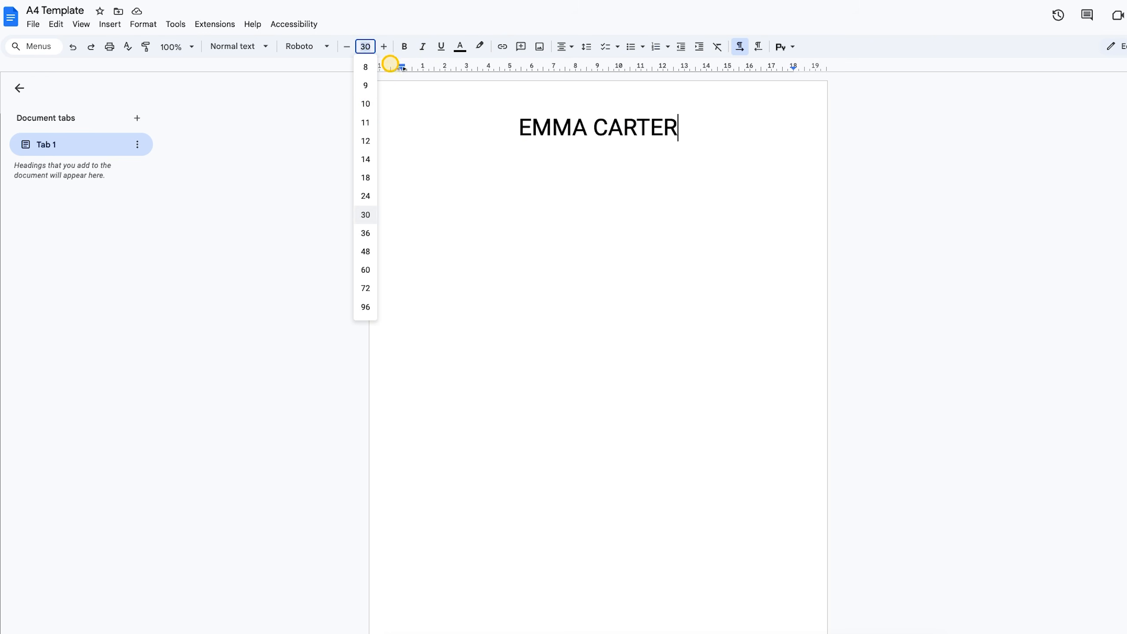
click(371, 104)
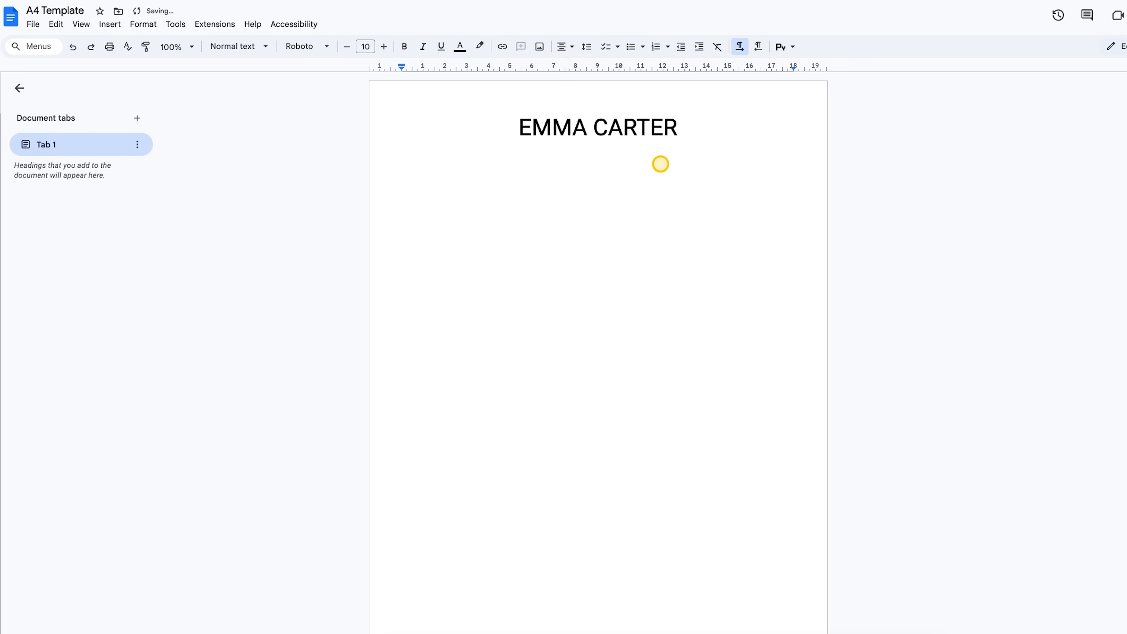
text(Digital Marketing specialist)
Step: Convert the job title line to upper case
drag(647, 151, 550, 151)
click(40, 46)
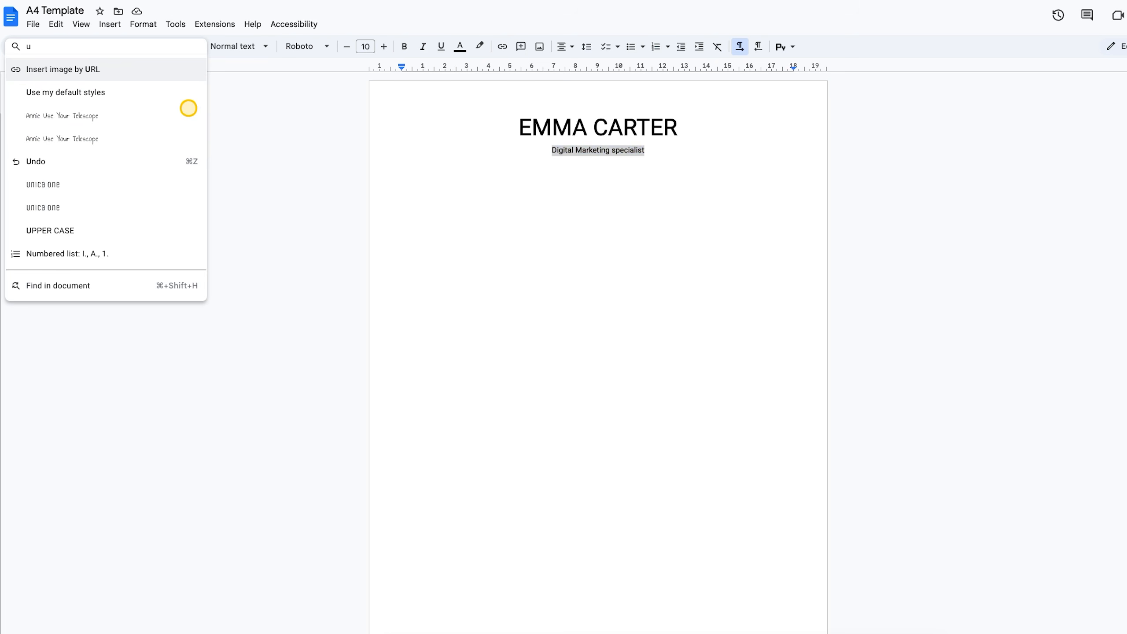
text(upper)
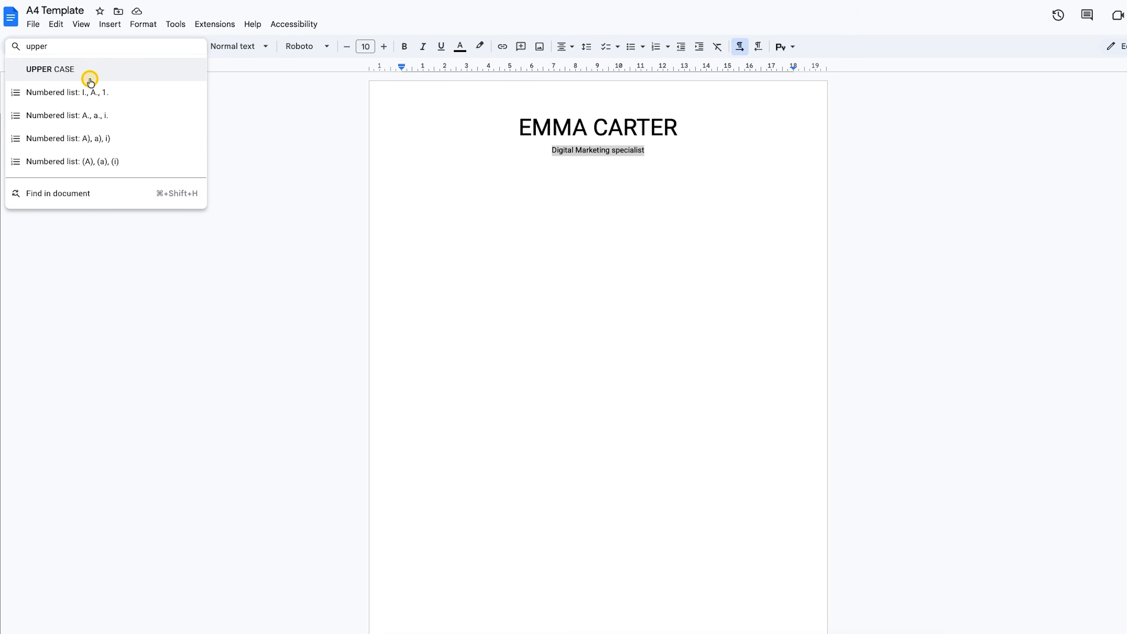
click(67, 79)
click(670, 150)
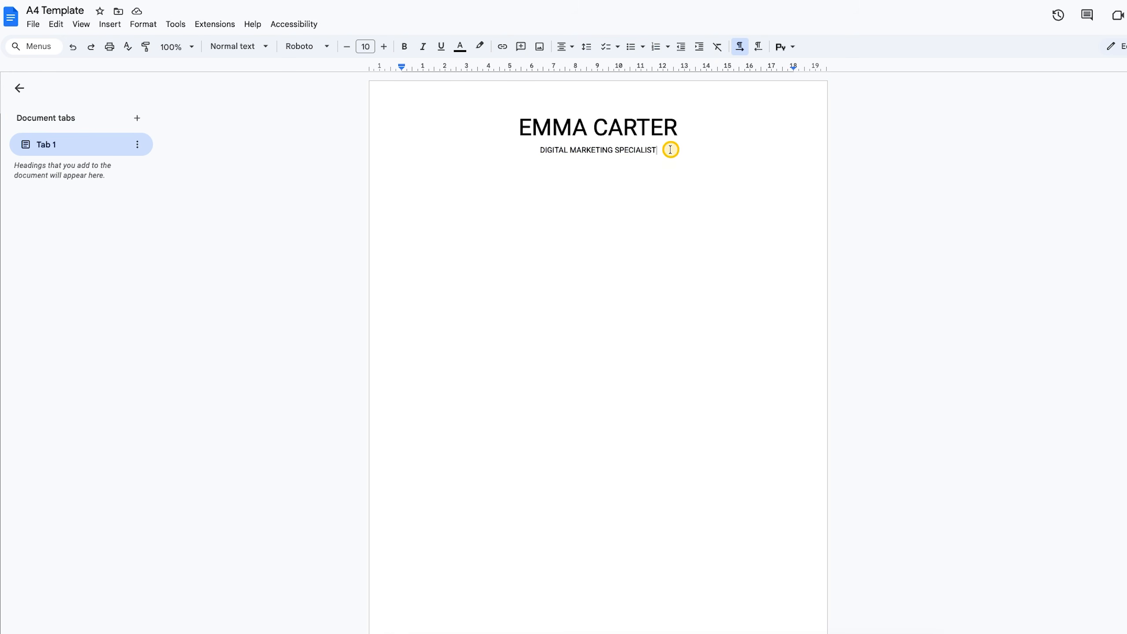
Step: Apply the Roboto Semi Bold weight to the name in the header
drag(670, 150, 478, 149)
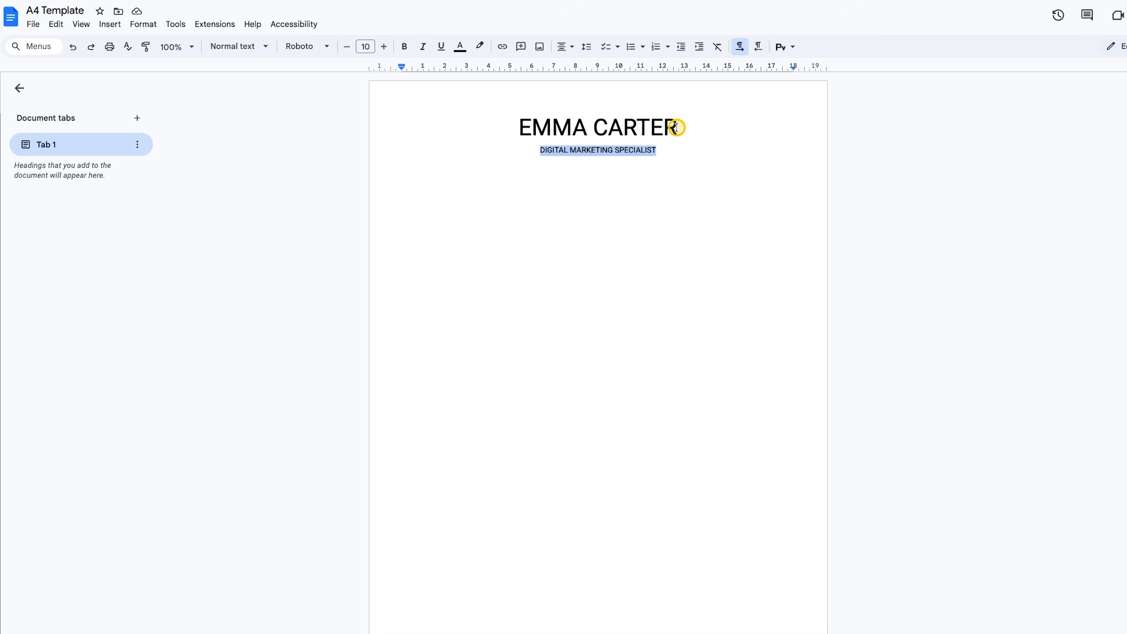
drag(675, 125, 428, 141)
click(318, 46)
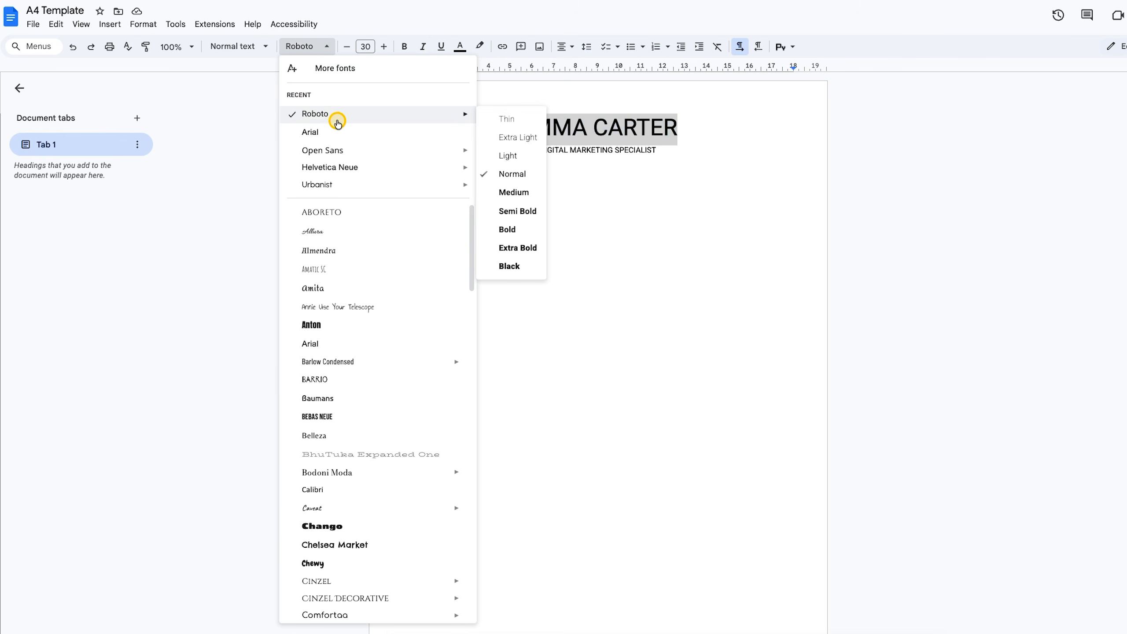
mouse_move(451, 116)
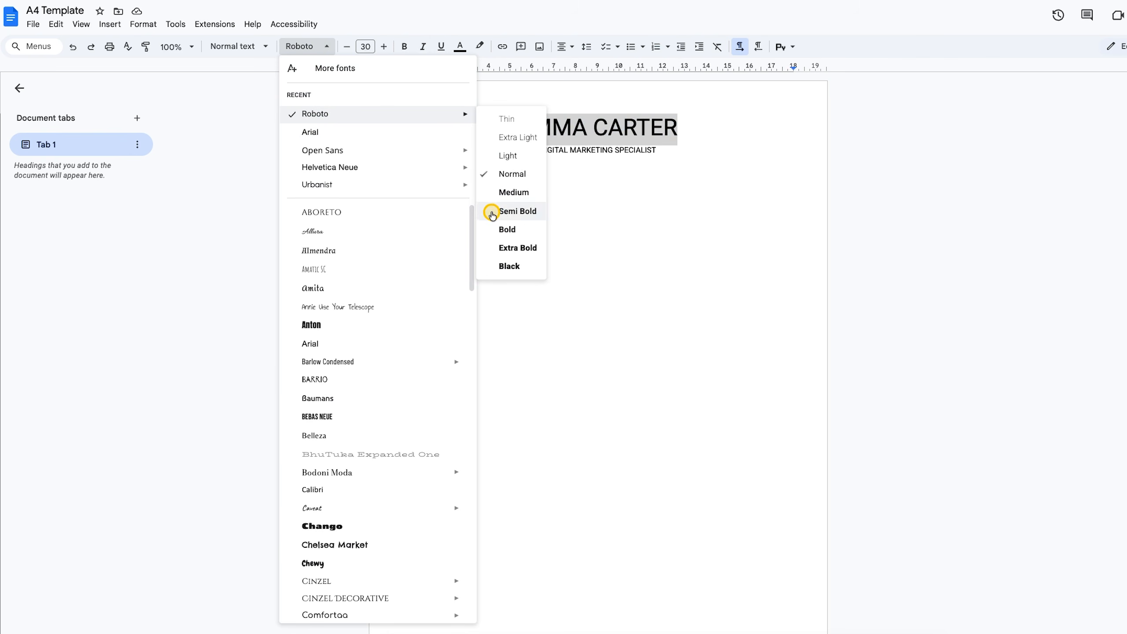
click(517, 214)
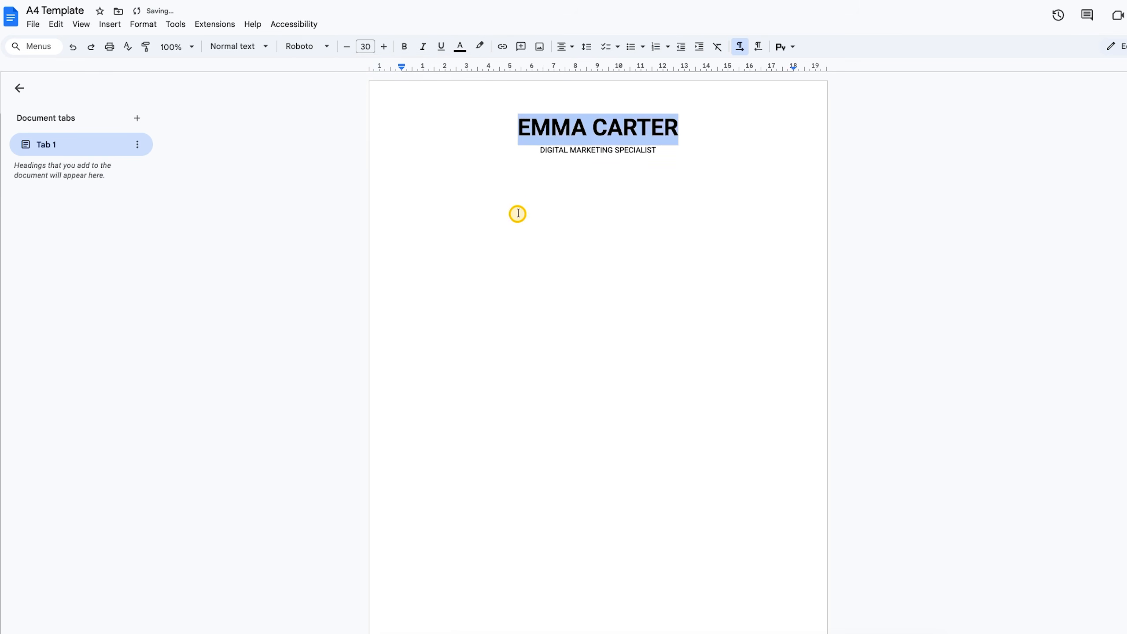
Step: Give the job title line a heavier Roboto weight
click(665, 142)
drag(665, 153, 537, 154)
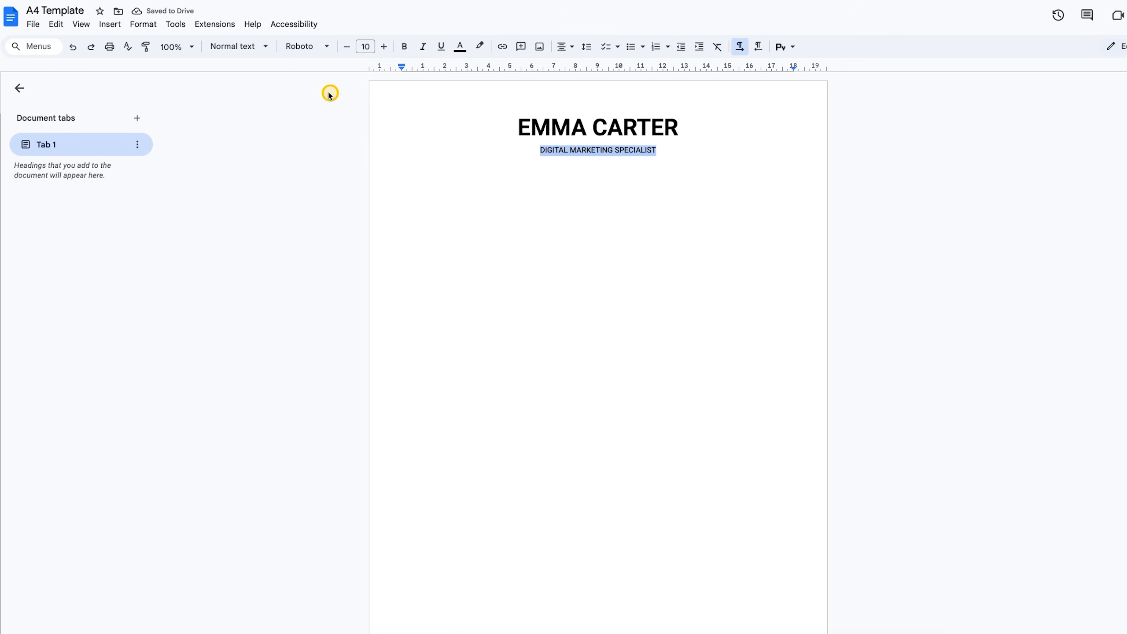
click(301, 46)
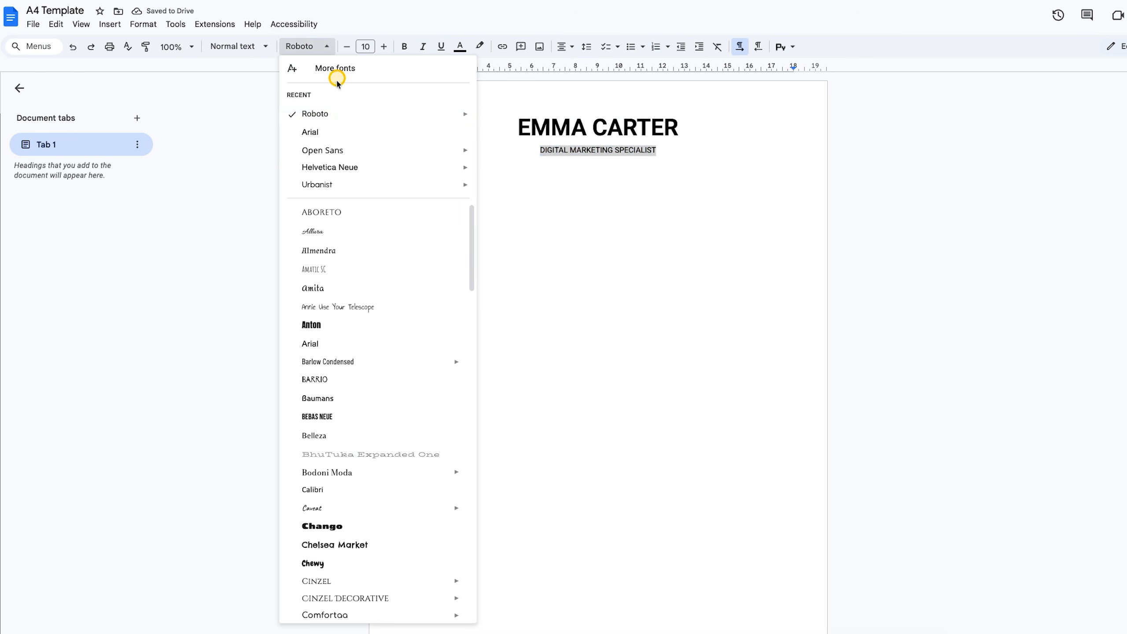
mouse_move(451, 124)
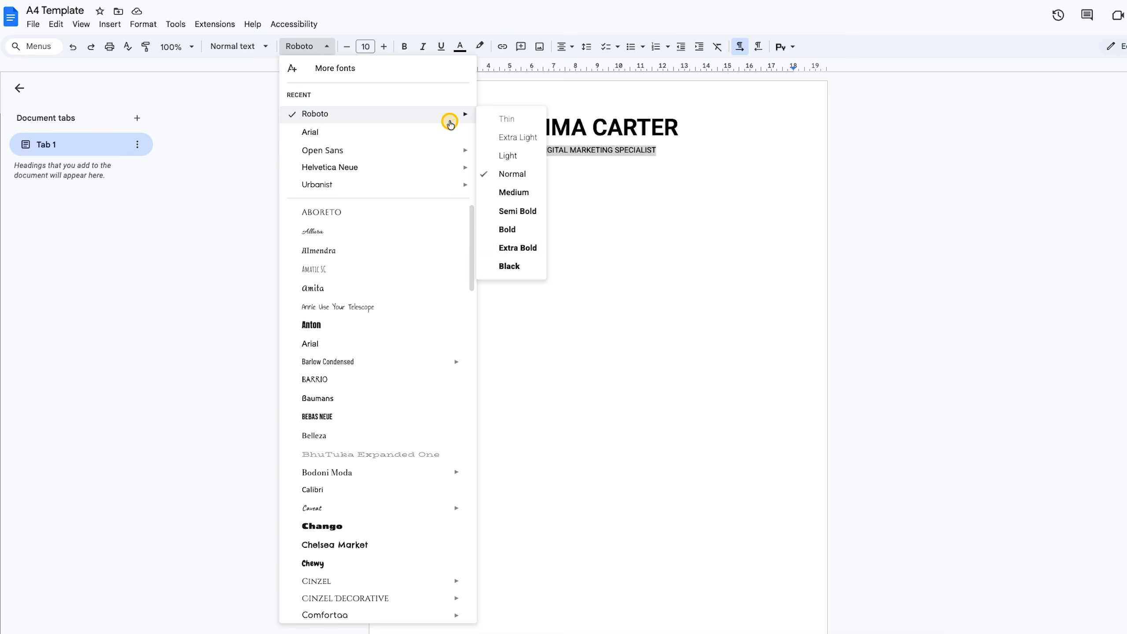
click(521, 201)
Step: Set the line spacing of the whole document to 1.15
key(ctrl+a)
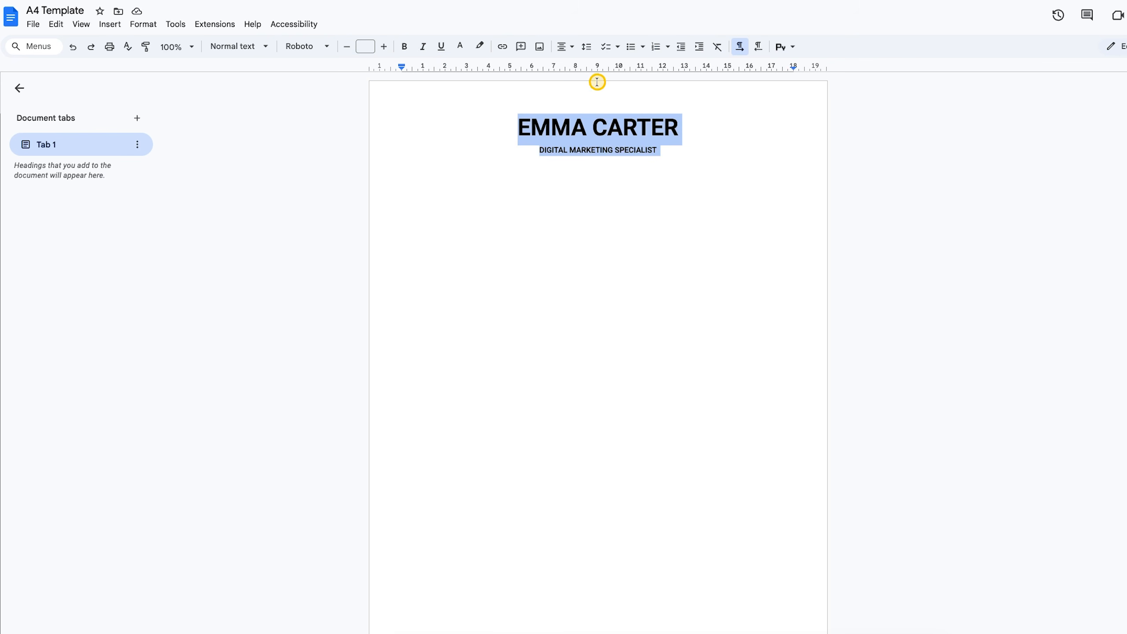
click(586, 46)
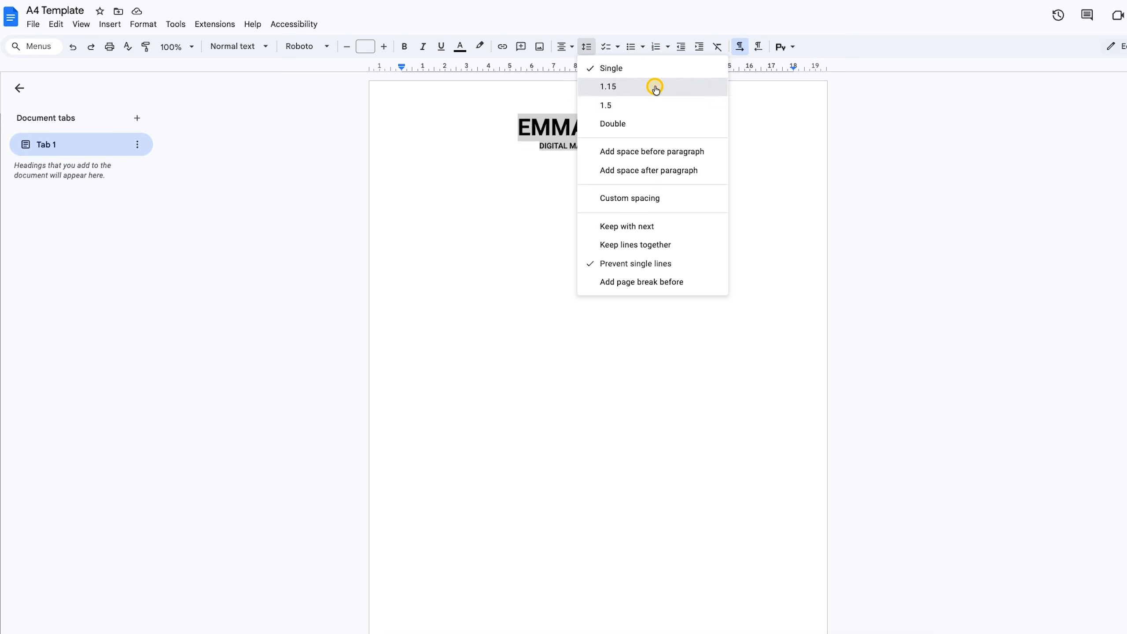
click(630, 87)
Step: Paste the contact line with city, email, phone and LinkedIn address below the job title, and remove the LinkedIn address's hyperlink
click(669, 187)
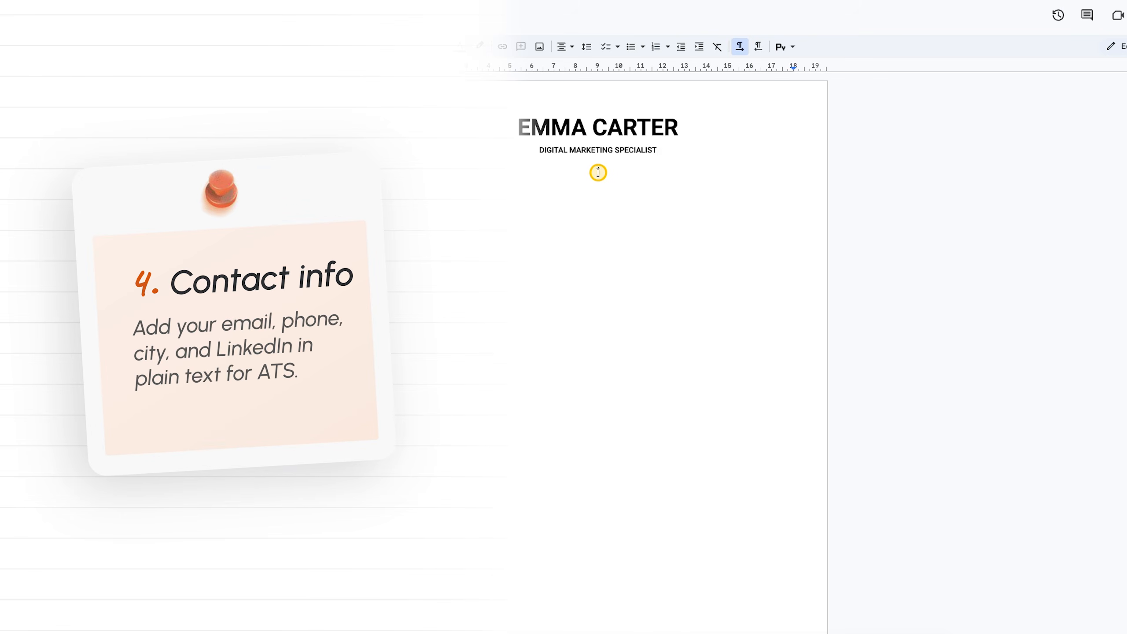
key(ctrl+v)
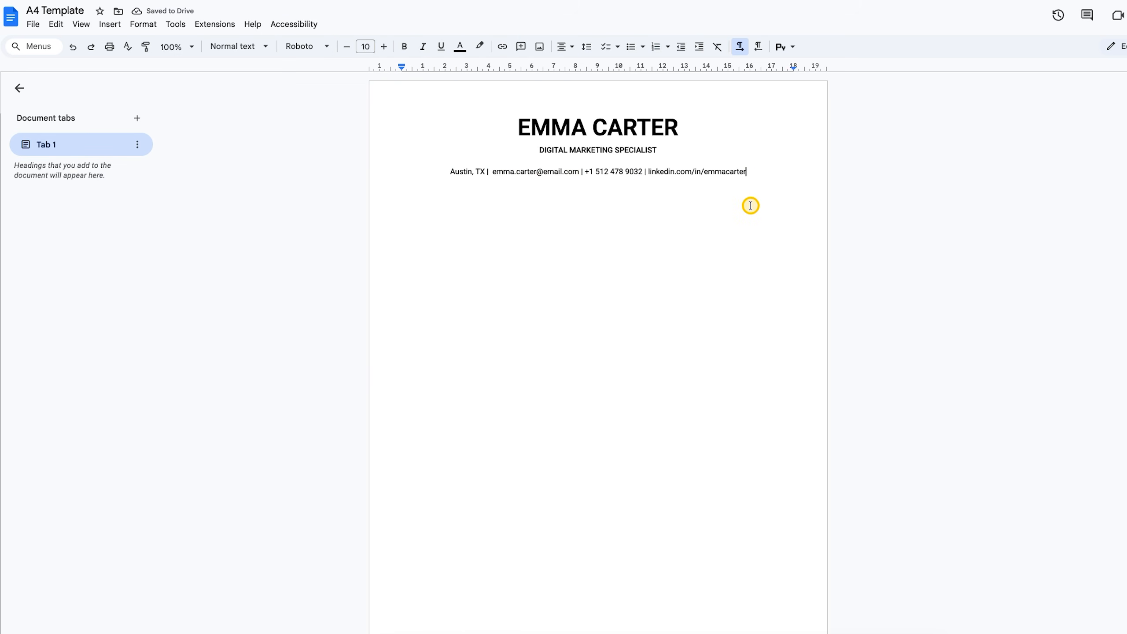
key(Return)
drag(745, 202, 649, 170)
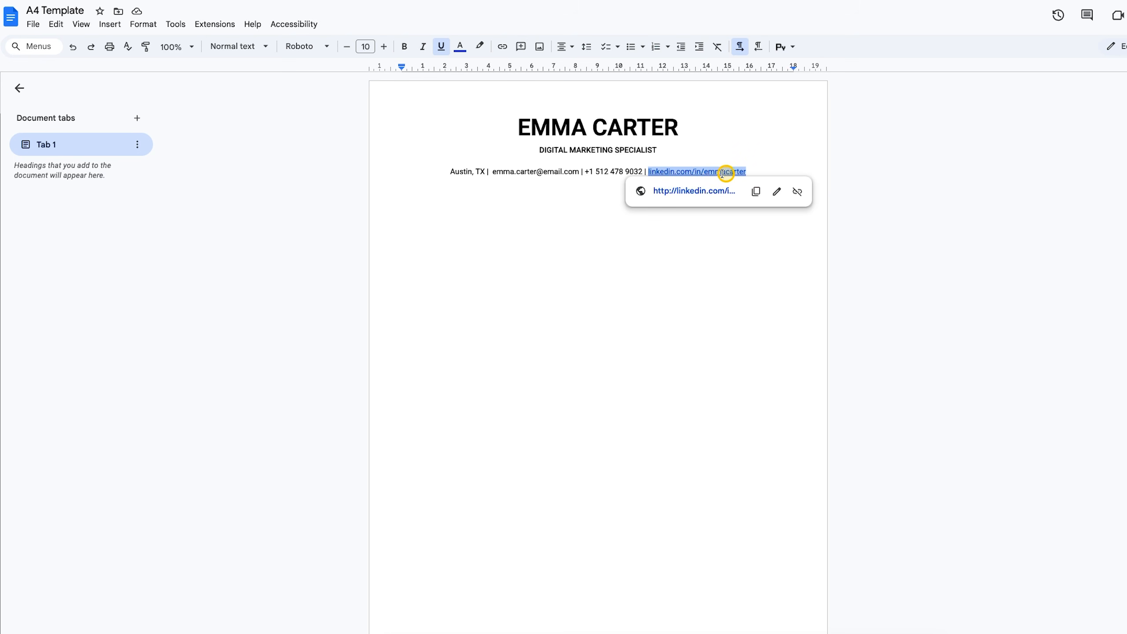
click(797, 193)
Step: Add the left-aligned section heading "Professional Summary" below the contact line
click(588, 207)
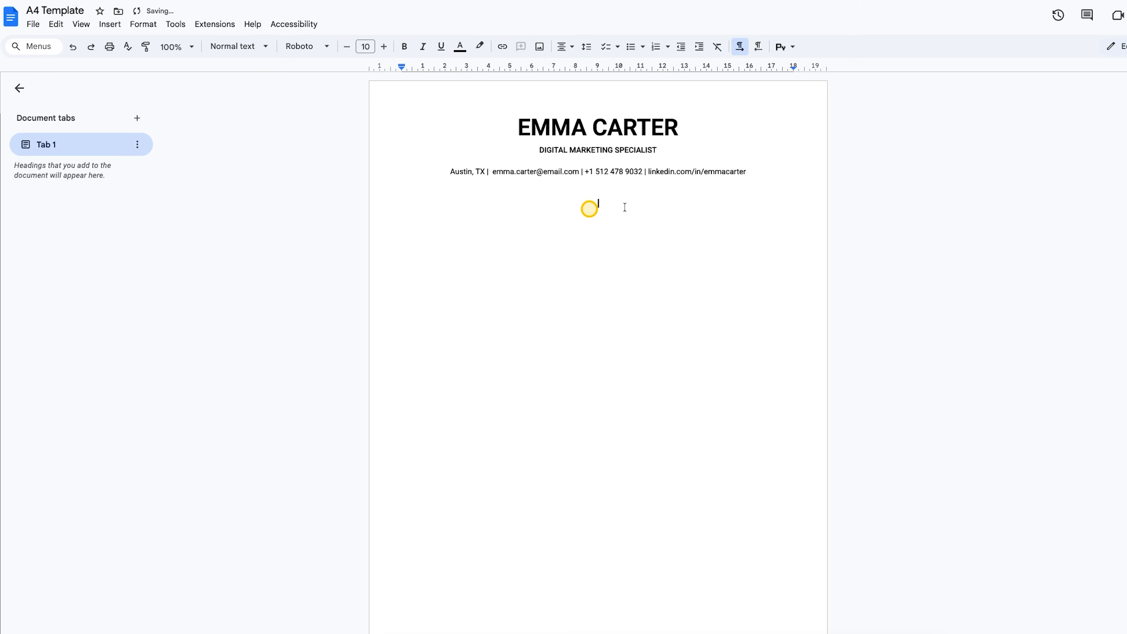
click(564, 47)
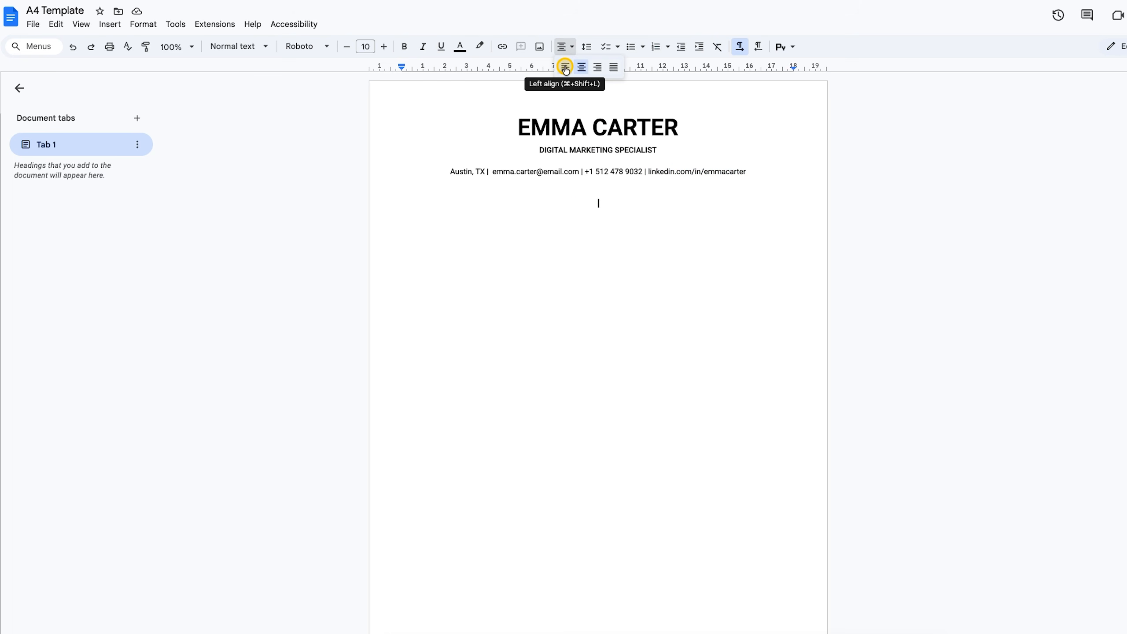
click(565, 67)
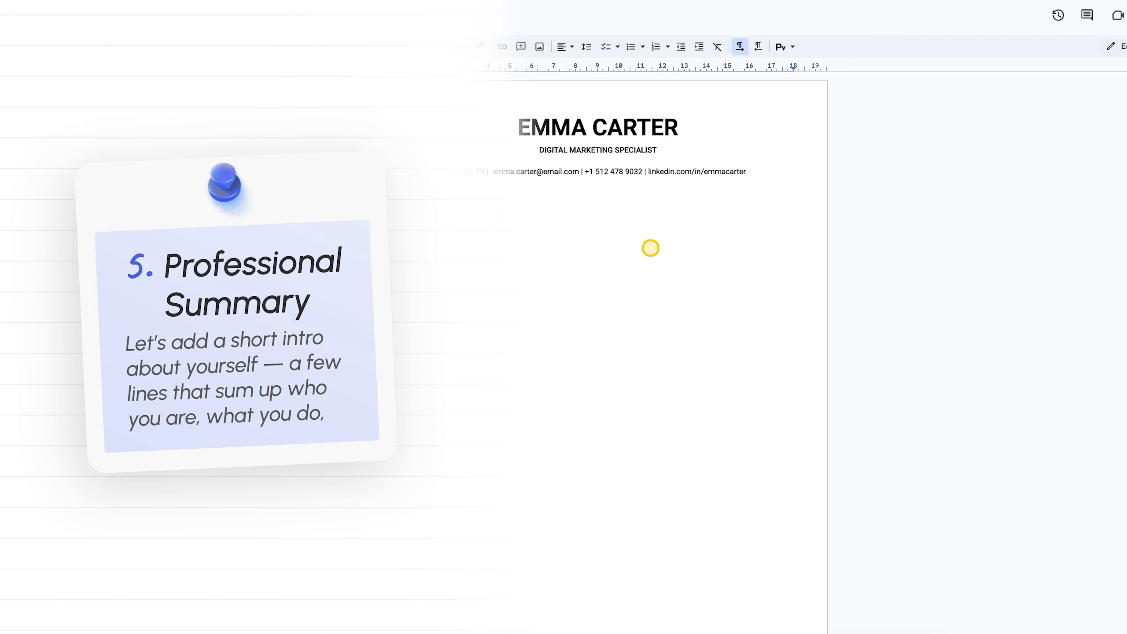
text(Professional Summary)
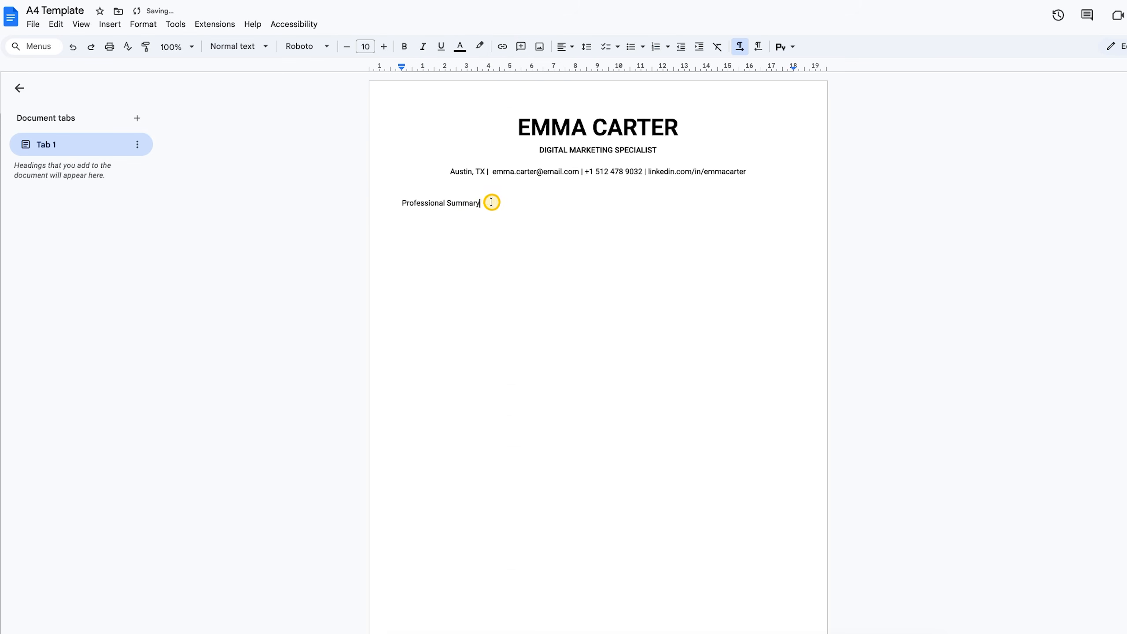
Step: Convert the "Professional Summary" heading to upper case and give it the Roboto Semi Bold weight
drag(491, 202, 399, 203)
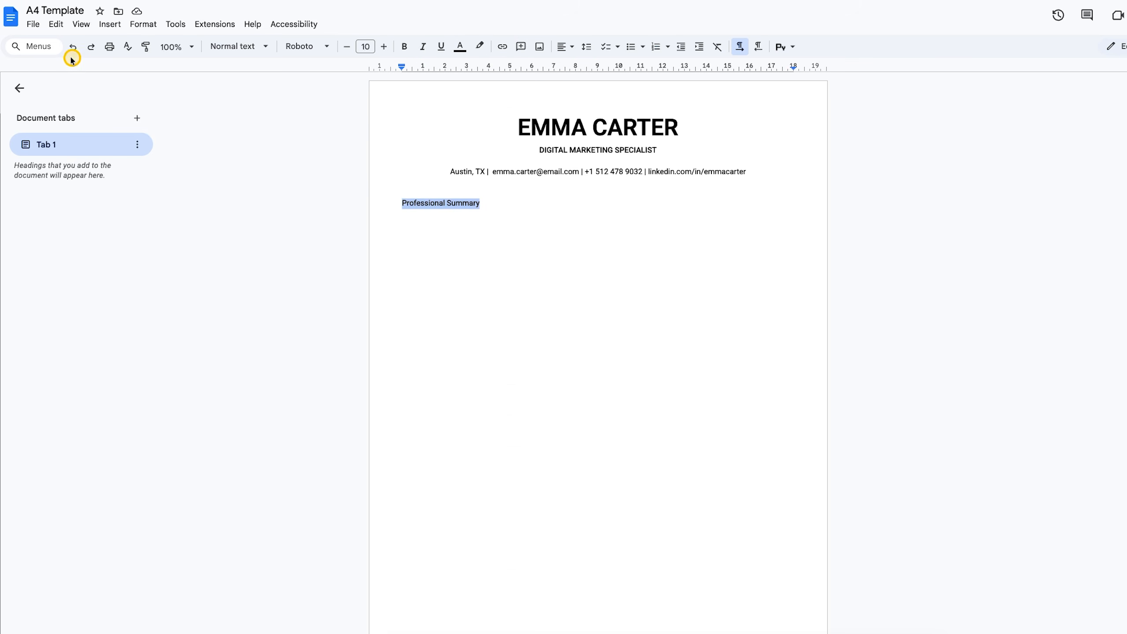
click(41, 47)
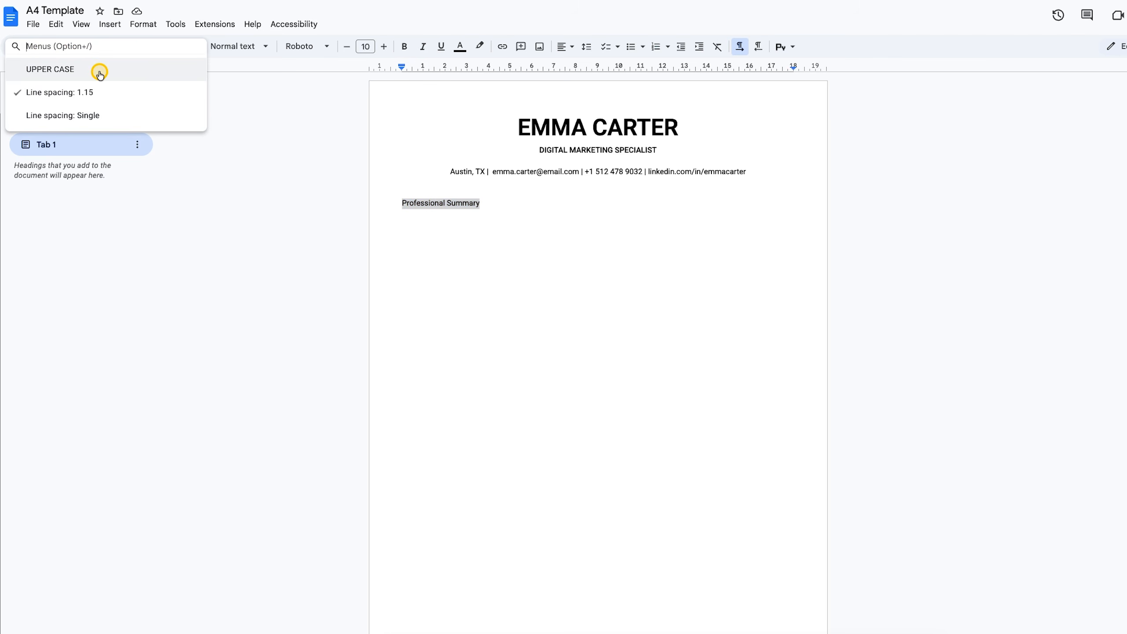
click(56, 73)
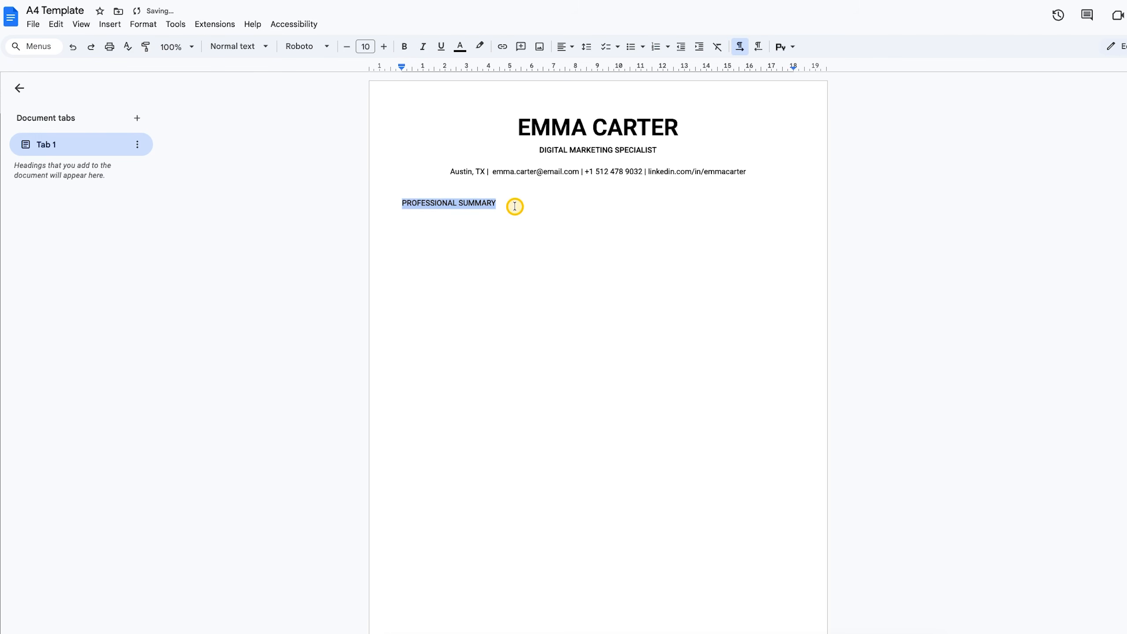
click(314, 47)
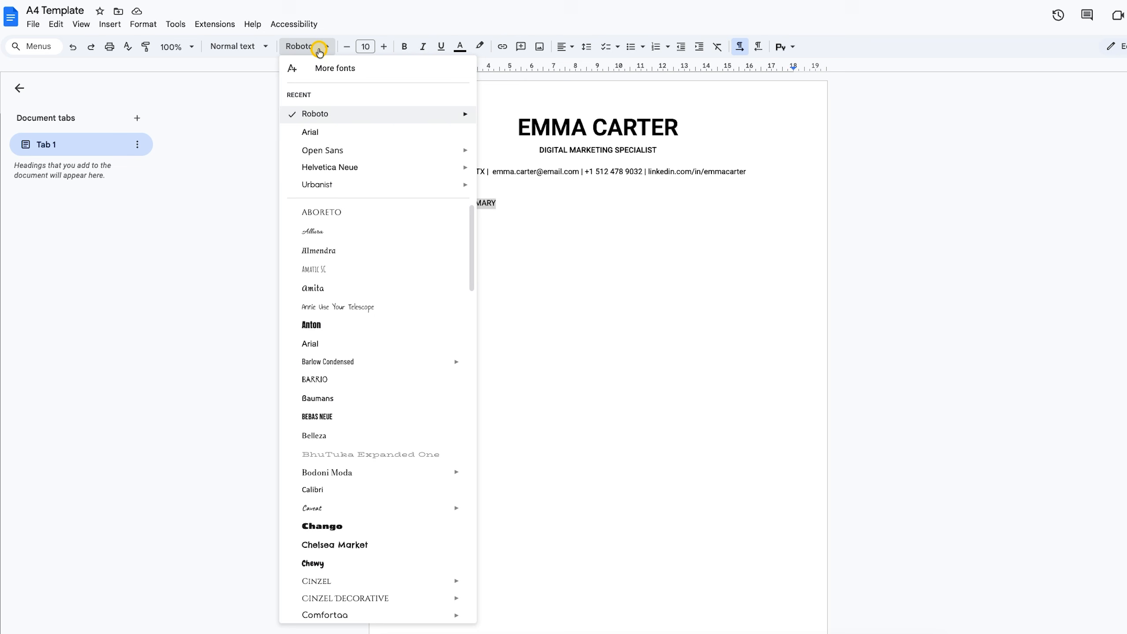
mouse_move(402, 125)
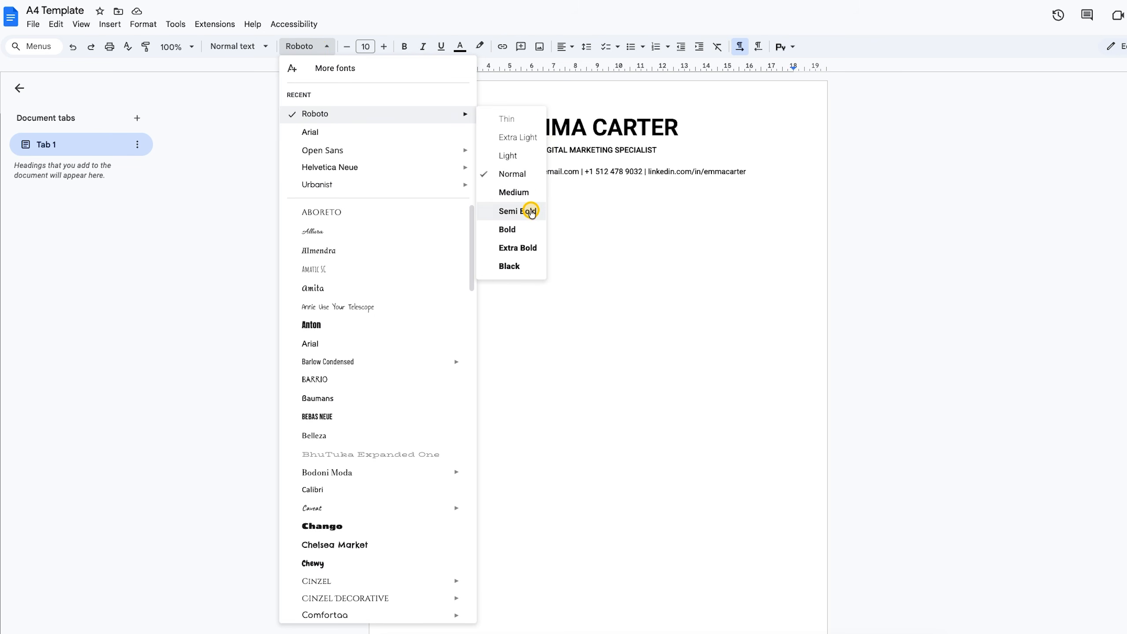
click(517, 211)
click(531, 203)
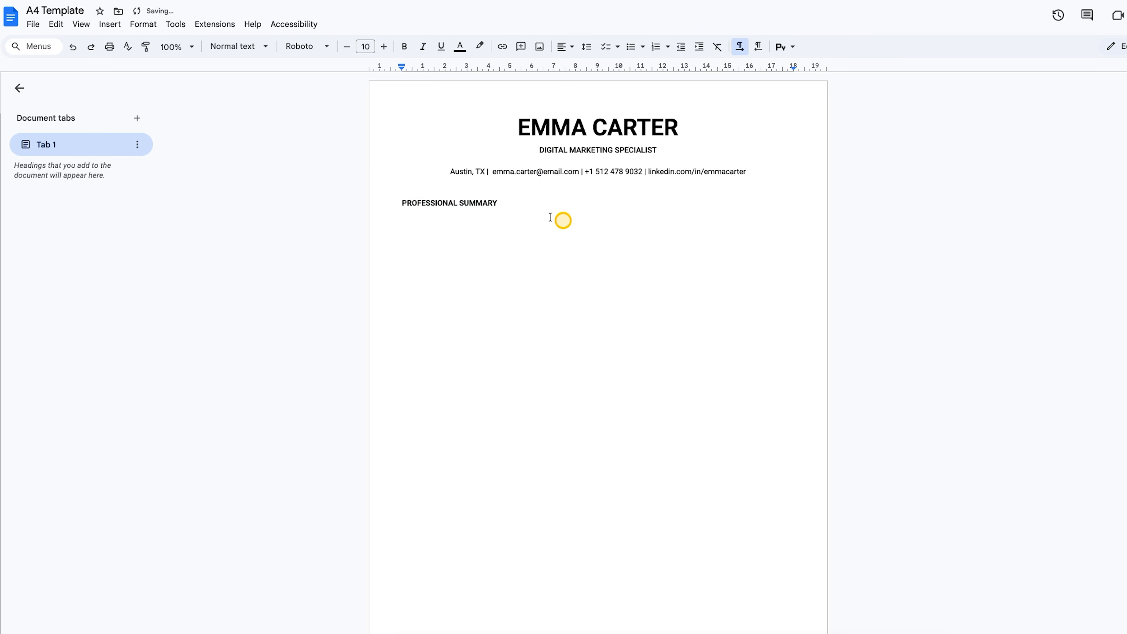
Step: Add a 1 pt bottom border under the "PROFESSIONAL SUMMARY" heading paragraph
drag(499, 205, 403, 203)
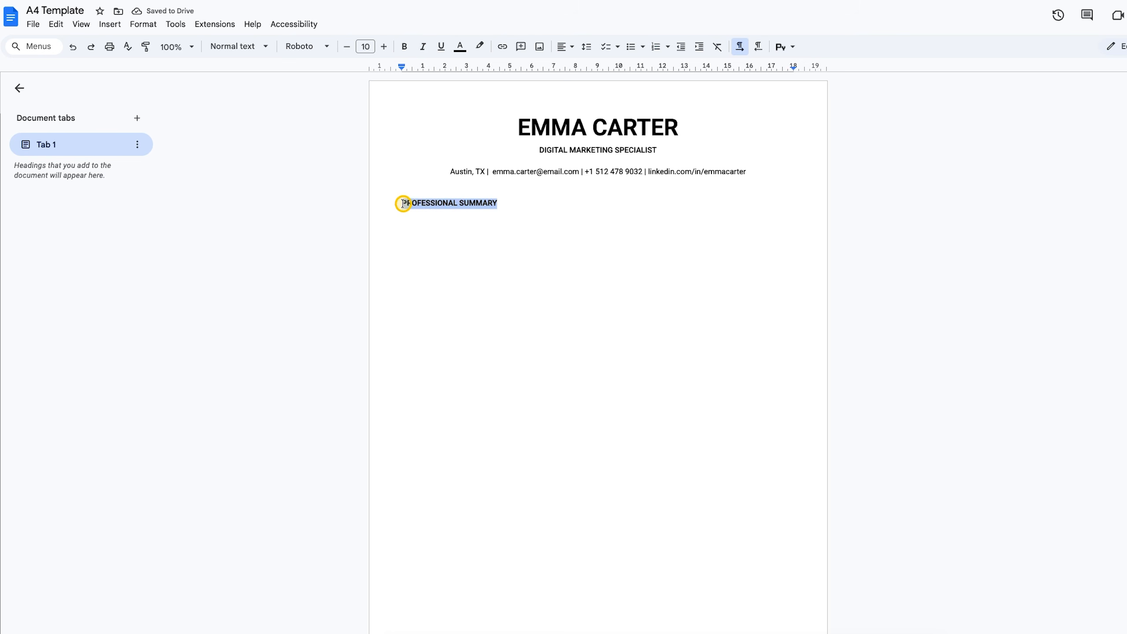
click(544, 205)
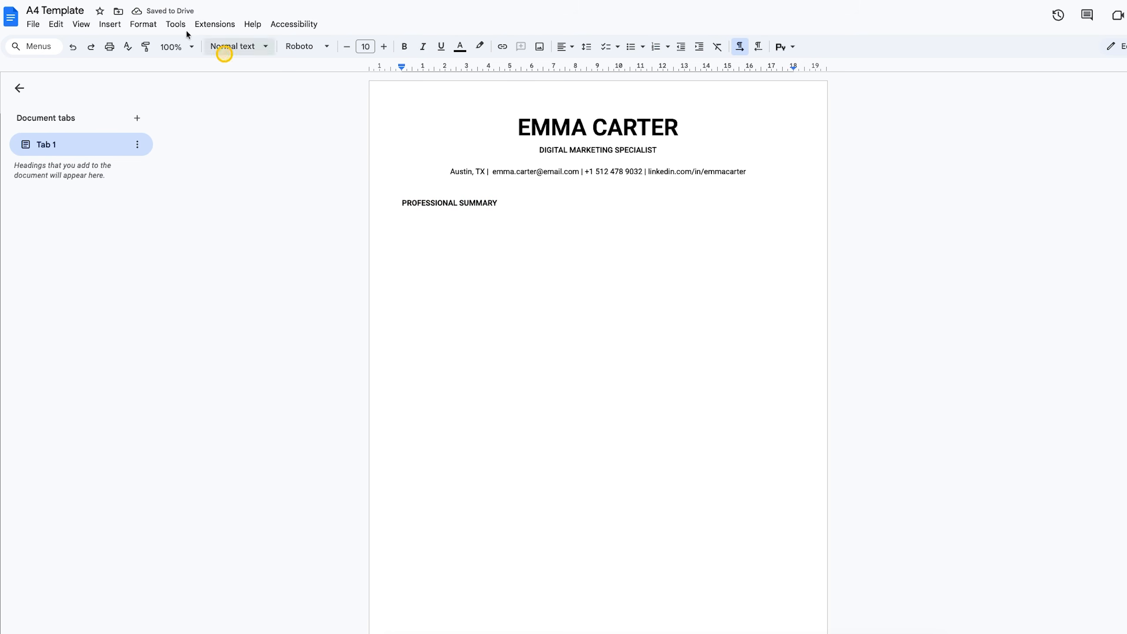
click(143, 25)
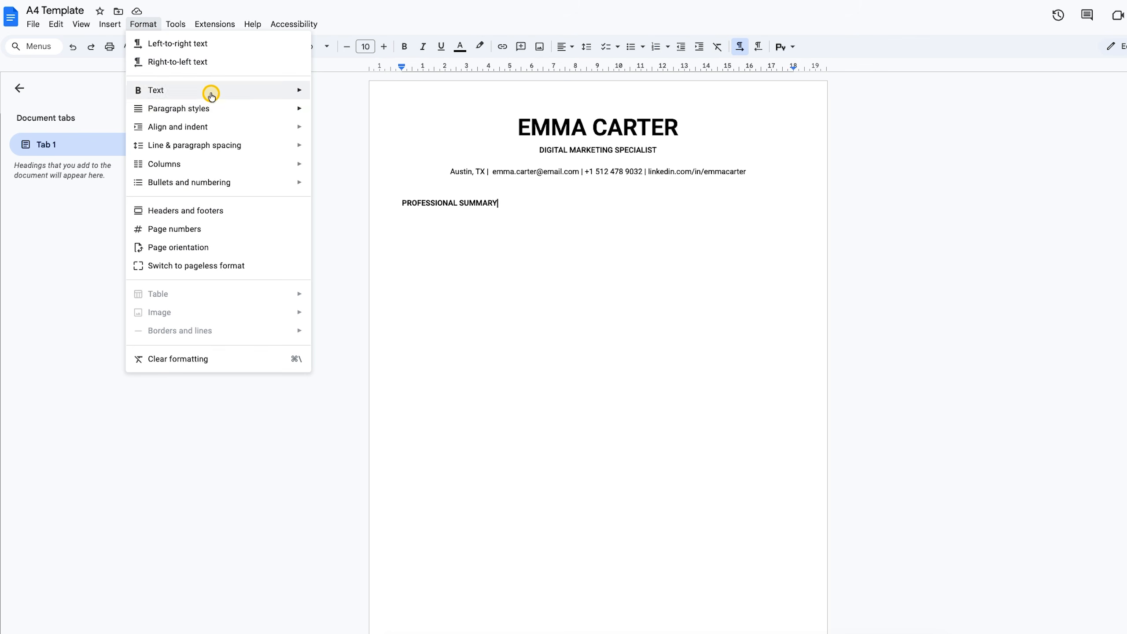
mouse_move(214, 107)
click(345, 114)
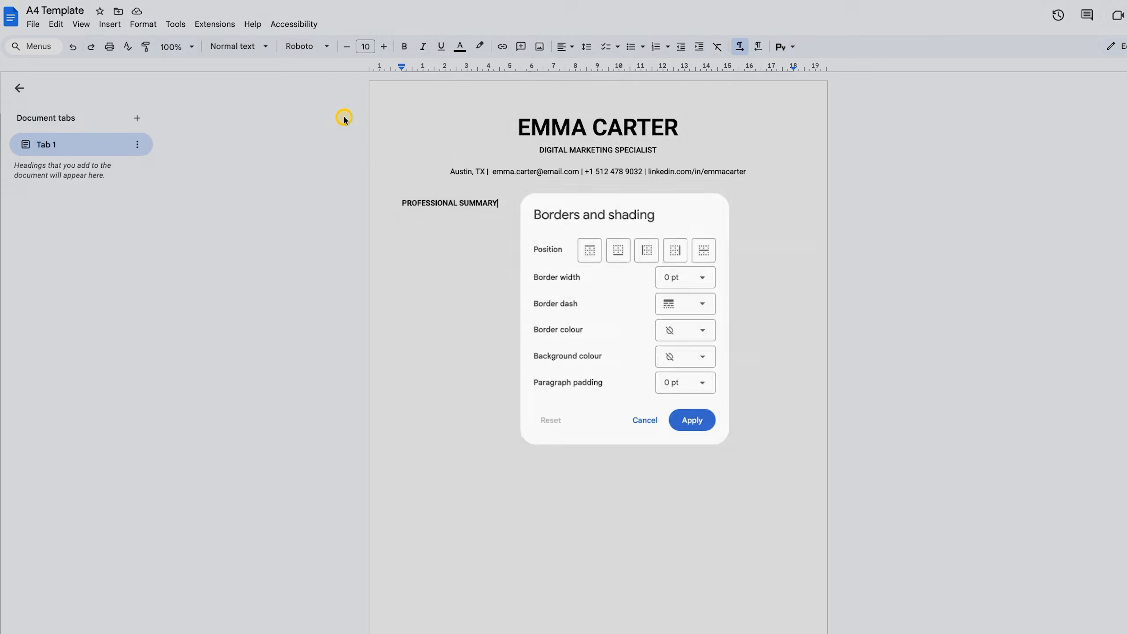
click(622, 252)
click(688, 275)
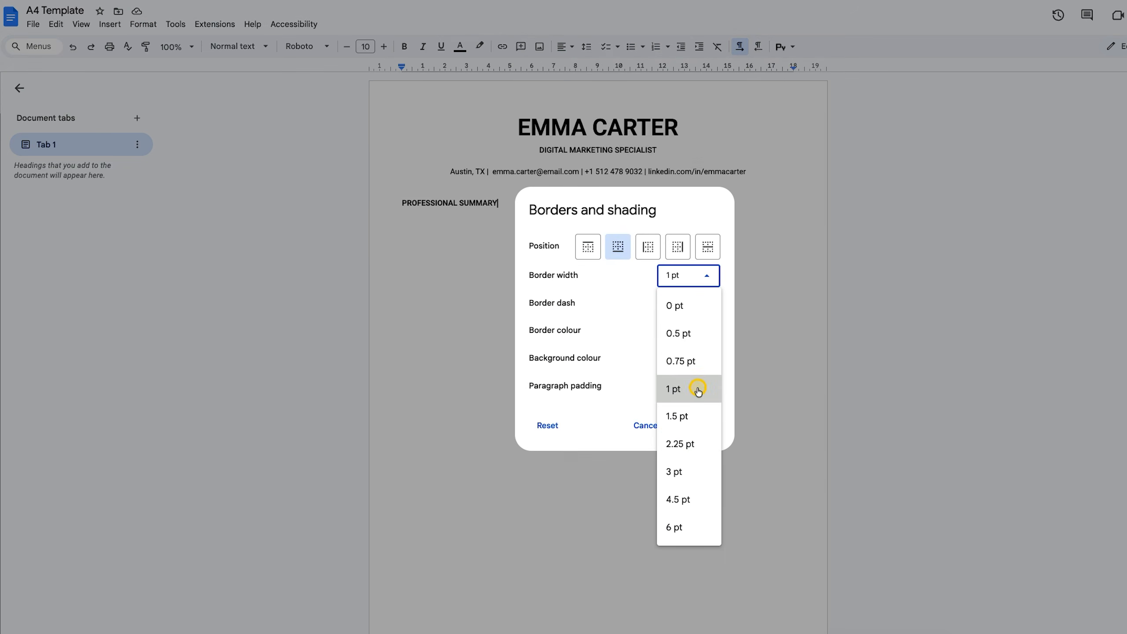
click(694, 390)
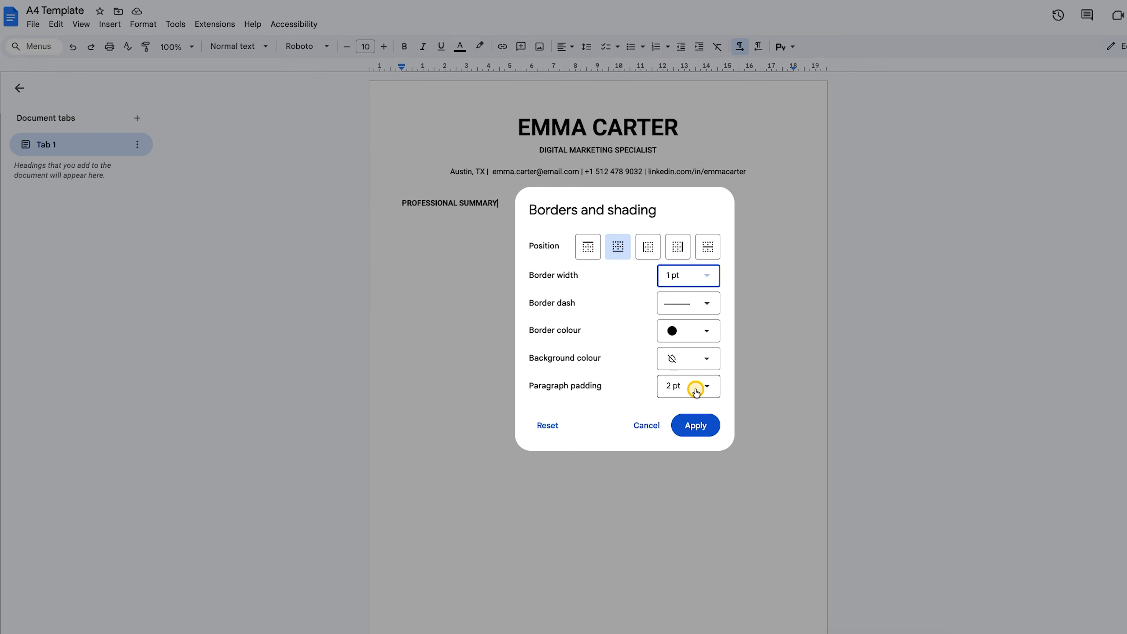
click(699, 432)
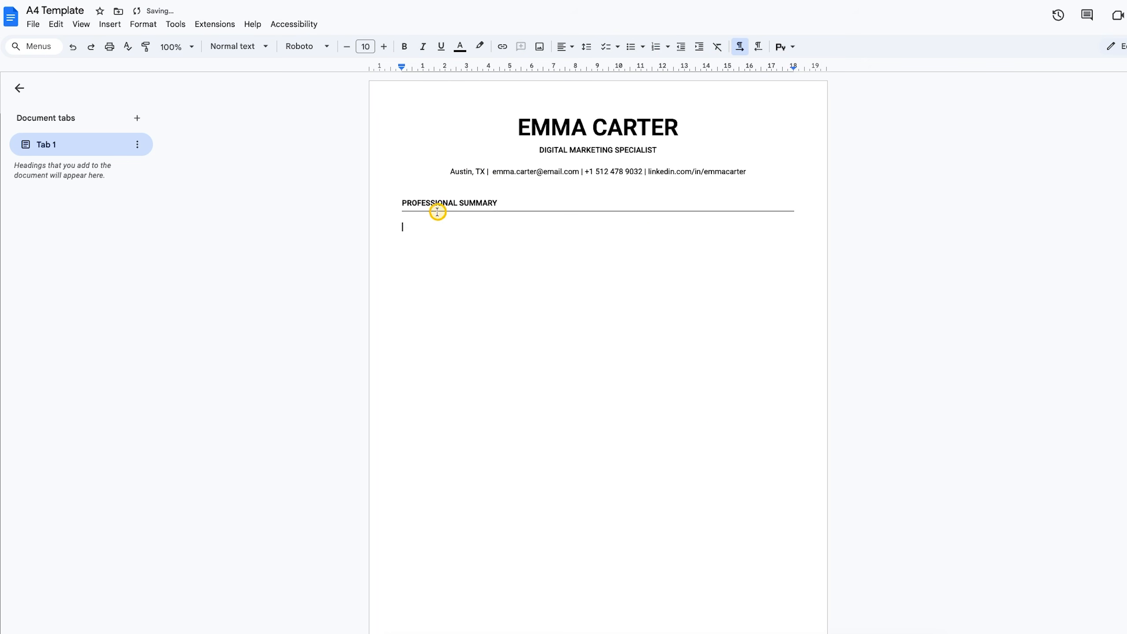
Step: Enter the summary paragraph from "Results-driven Digital Marketing Specialist with 5+ years of experience" to "building campaigns that convert." below the ruled heading
text(Results-driven Digital Marketing Specialist with 5+ years of experience in performance marketing, paid media, and SEO optimization. Skilled in driving measurable growth through data-backed strategies and creative storytelling. Proven success managing $500K+ annual ad budgets, improving ROI, and building campaigns that convert.)
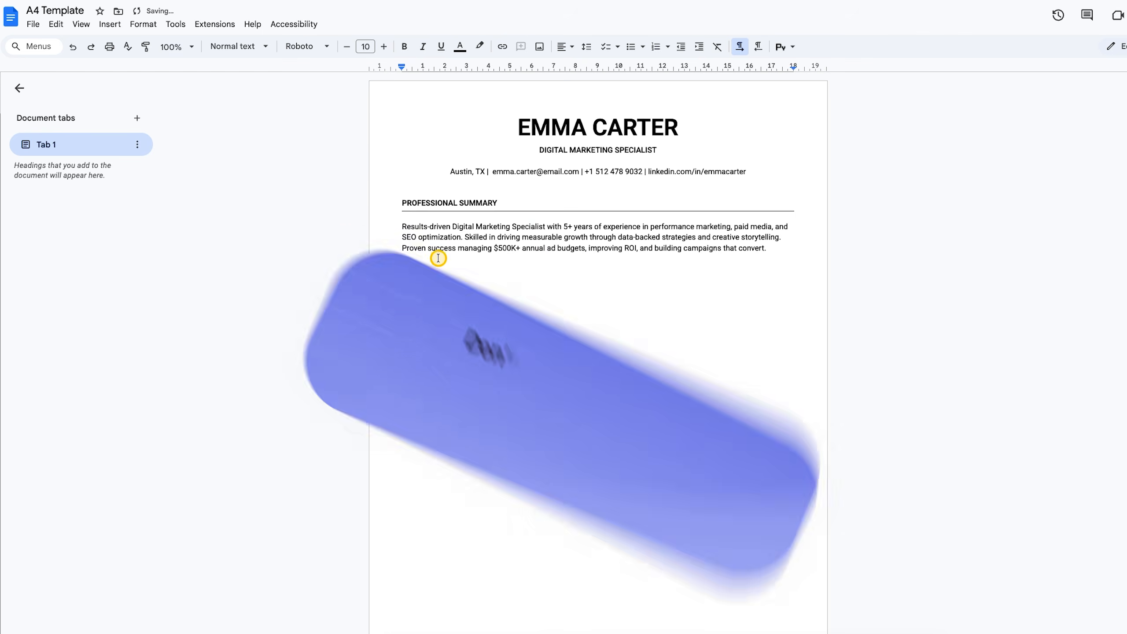
scroll(562, 193, down, 1)
drag(563, 193, 594, 192)
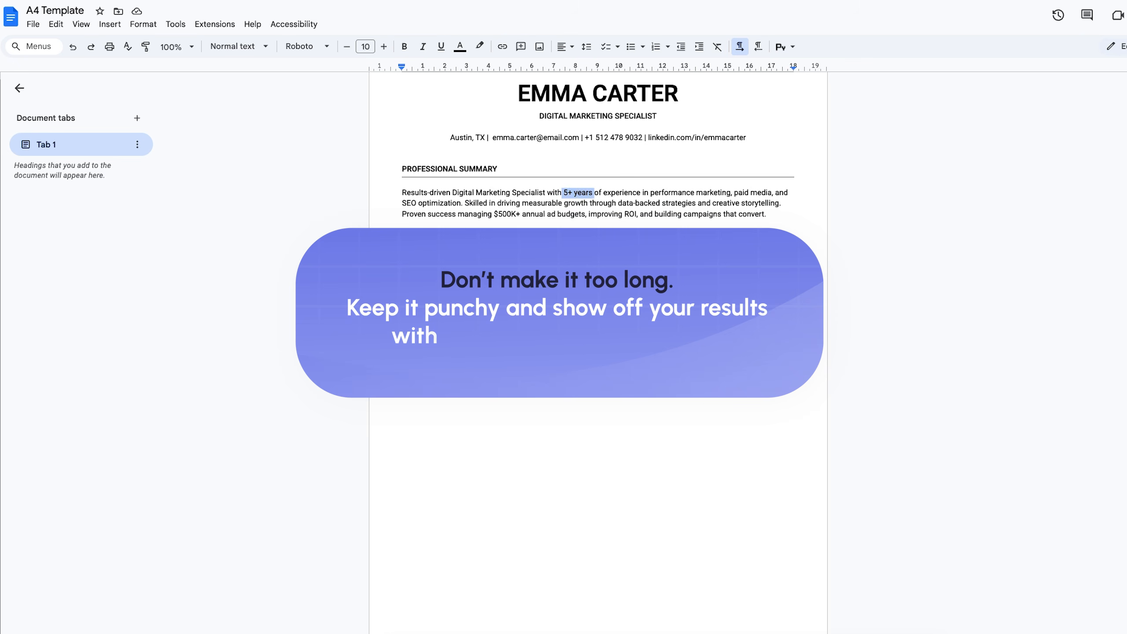
click(500, 219)
drag(492, 214, 551, 215)
click(506, 247)
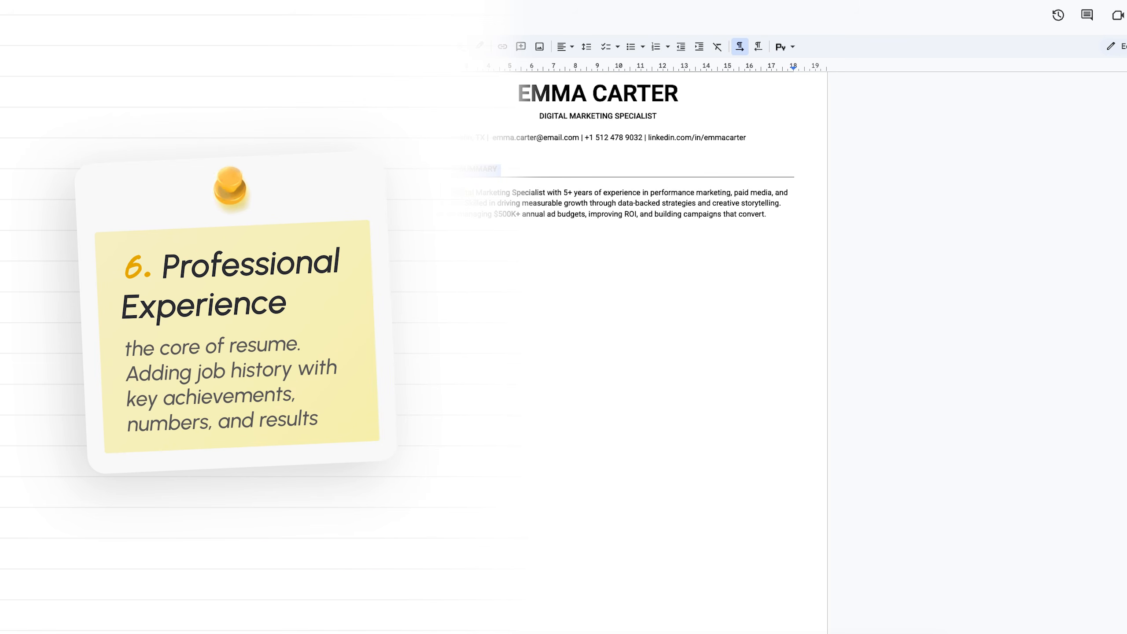
Step: Paste three copies of the ruled "PROFESSIONAL SUMMARY" heading with the placeholder line "Results-driven Dig" below the summary paragraph
text(PROFESSIONAL SUMMARY Results-driven Dig)
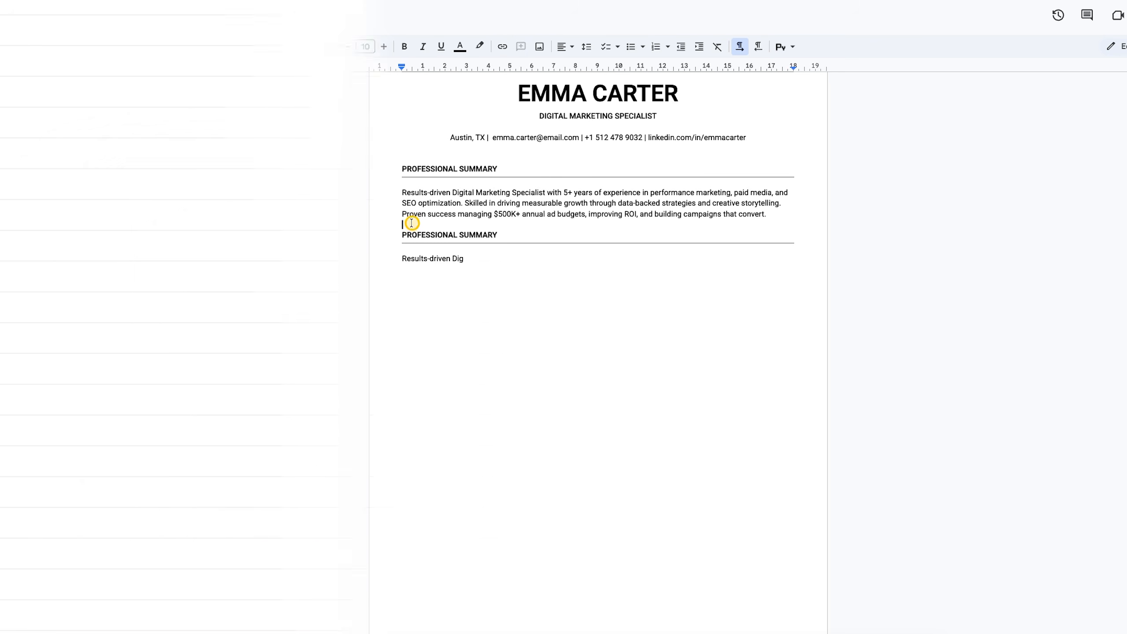
click(412, 223)
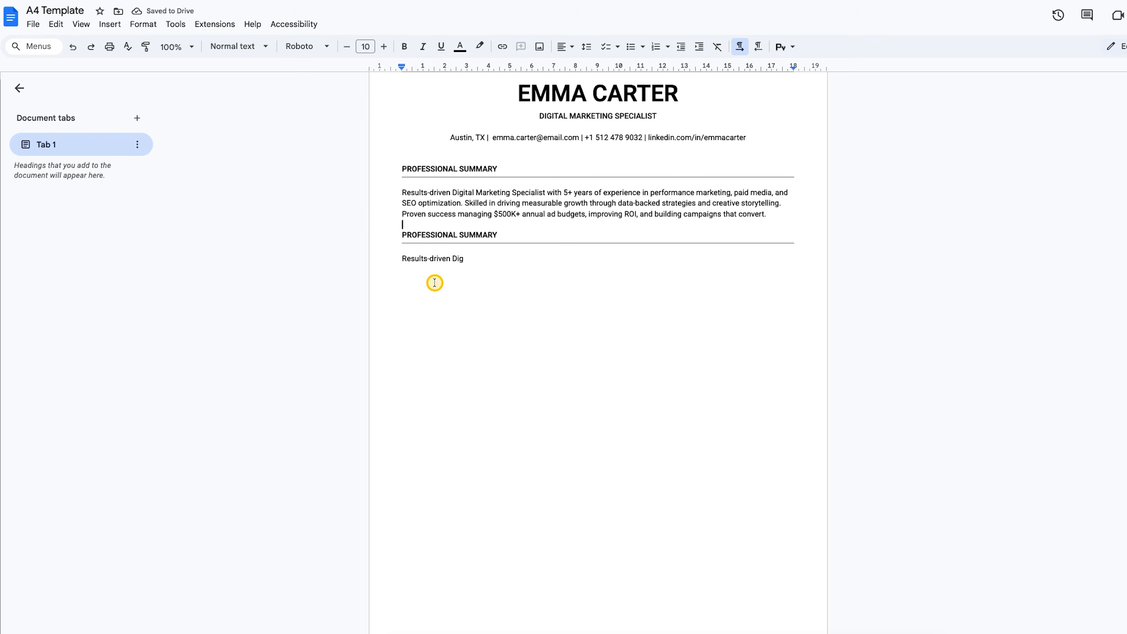
click(487, 265)
text(PROFESSIONAL SUMMARY Results-driven Dig)
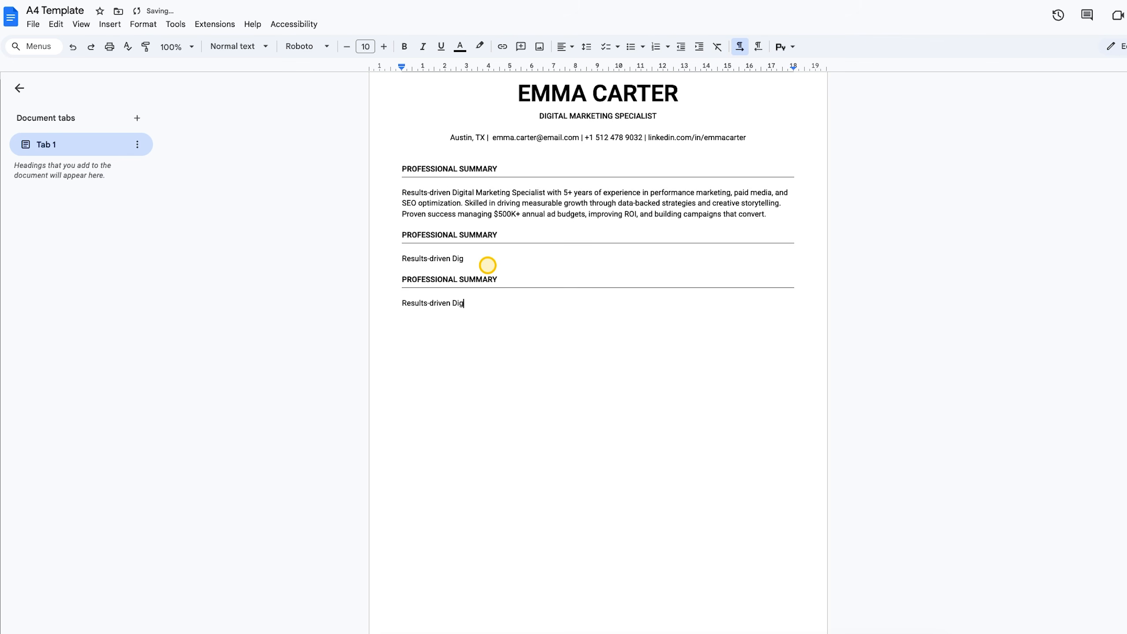
text(PROFESSIONAL SUMMARY Results-driven Dig)
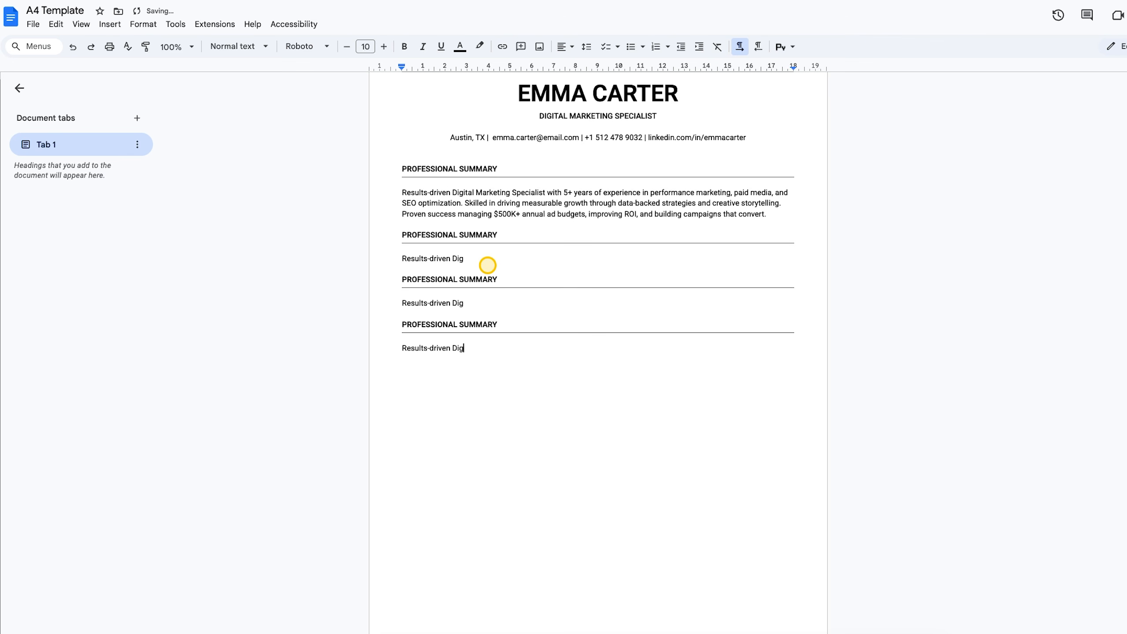
Step: Change the first copied section heading to "PROFESSIONAL EXPERIENCE"
drag(502, 247, 379, 246)
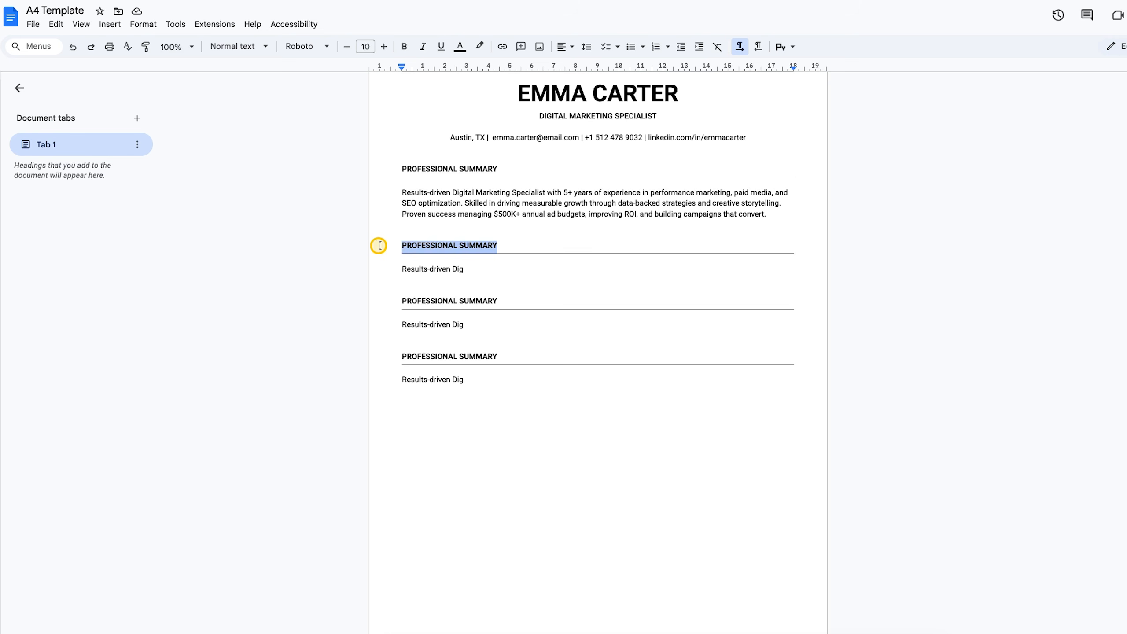
key(ctrl+shift+Right)
text(EXPERIENCE)
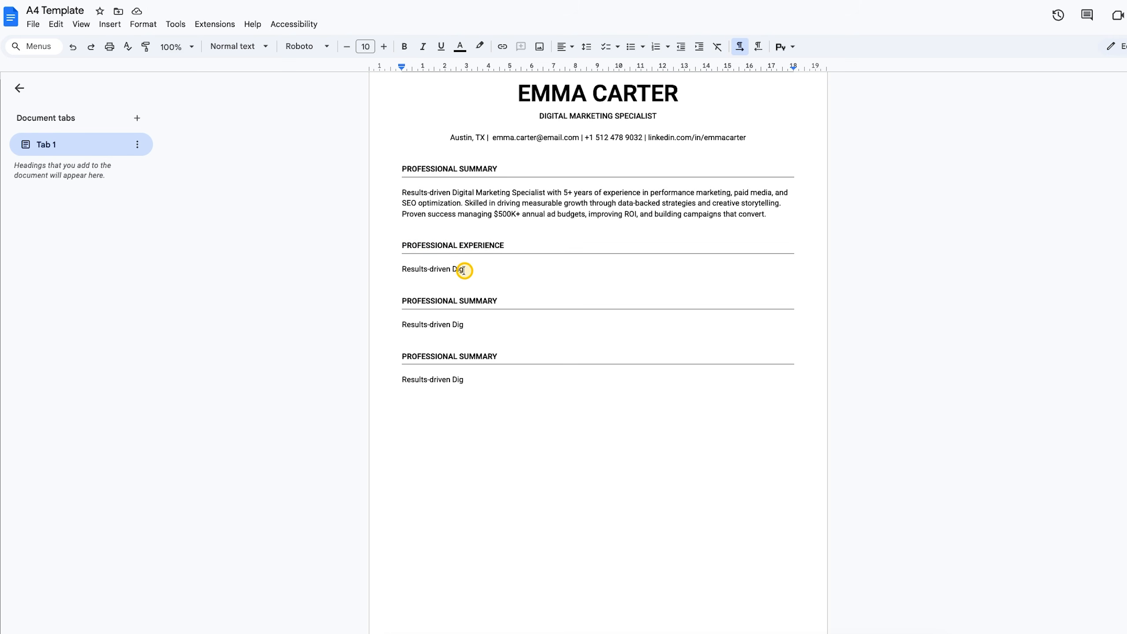
Step: Replace the placeholder under "PROFESSIONAL EXPERIENCE" with "PERFORMANCE MARKETING MANAGER" and, on the following line, "Brightwave Agency, Austin, TX"
drag(464, 269, 385, 269)
text(PERFORMANCE MARKETING MANAGER)
key(Return)
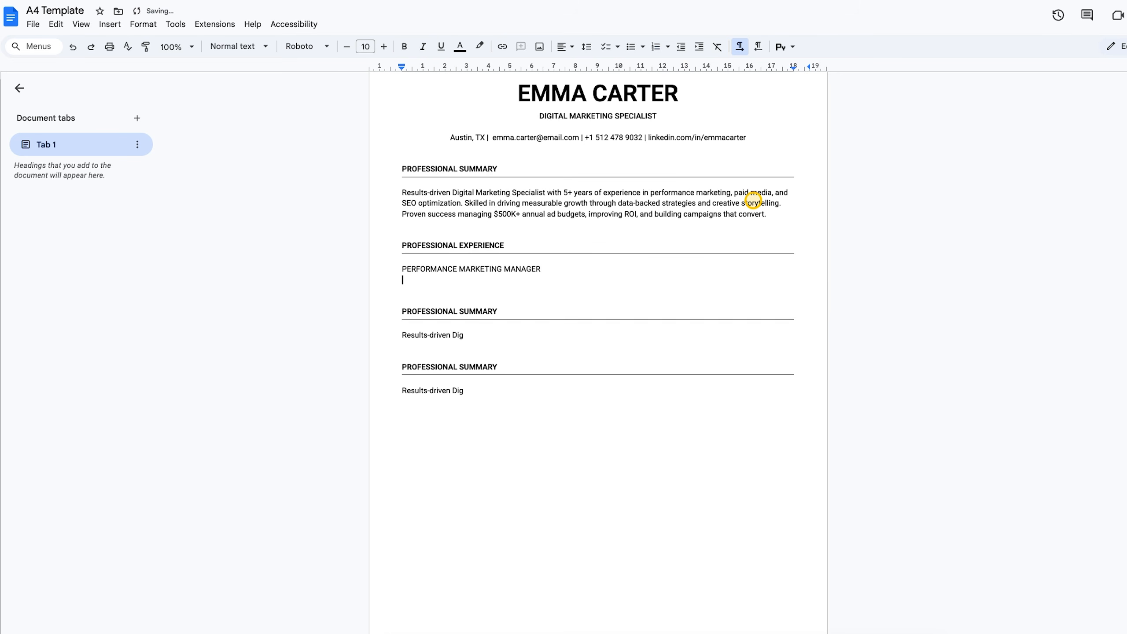
text(Brightwave Agency, Austin, TX)
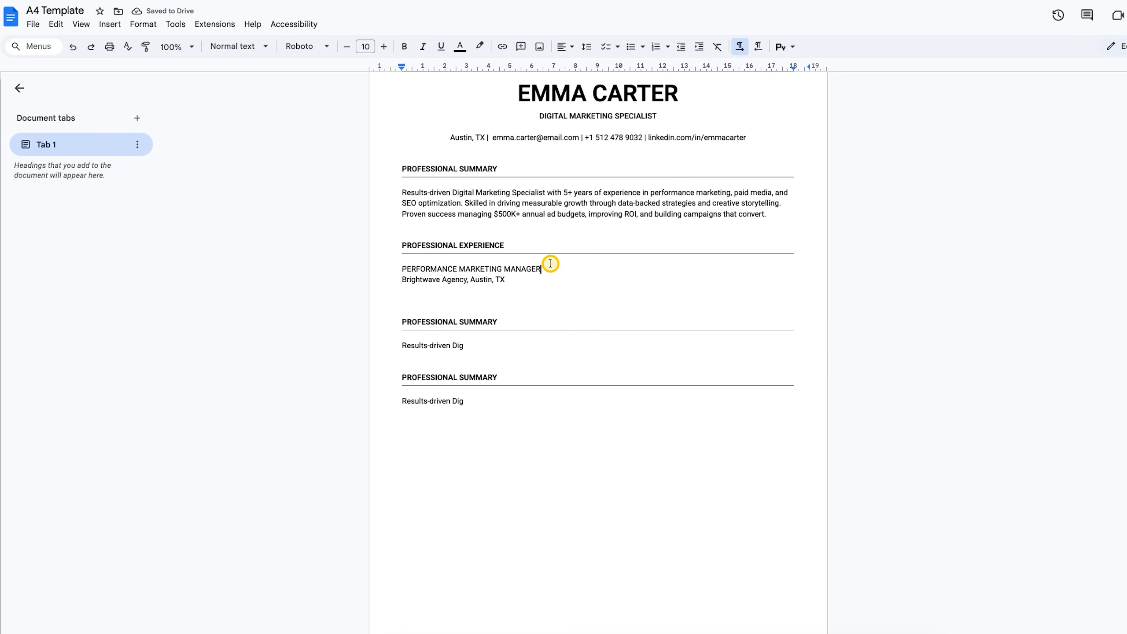
Step: Add a right tab stop at the 18 cm margin for the job title line and place "Mar 2021 – Present" at it
click(531, 69)
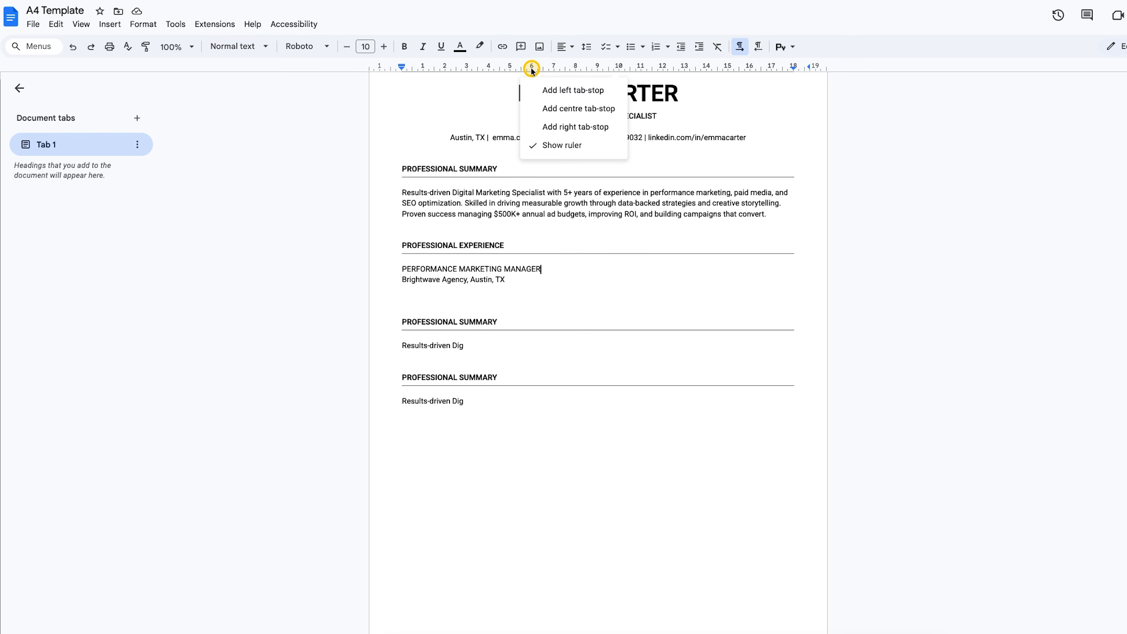
click(584, 127)
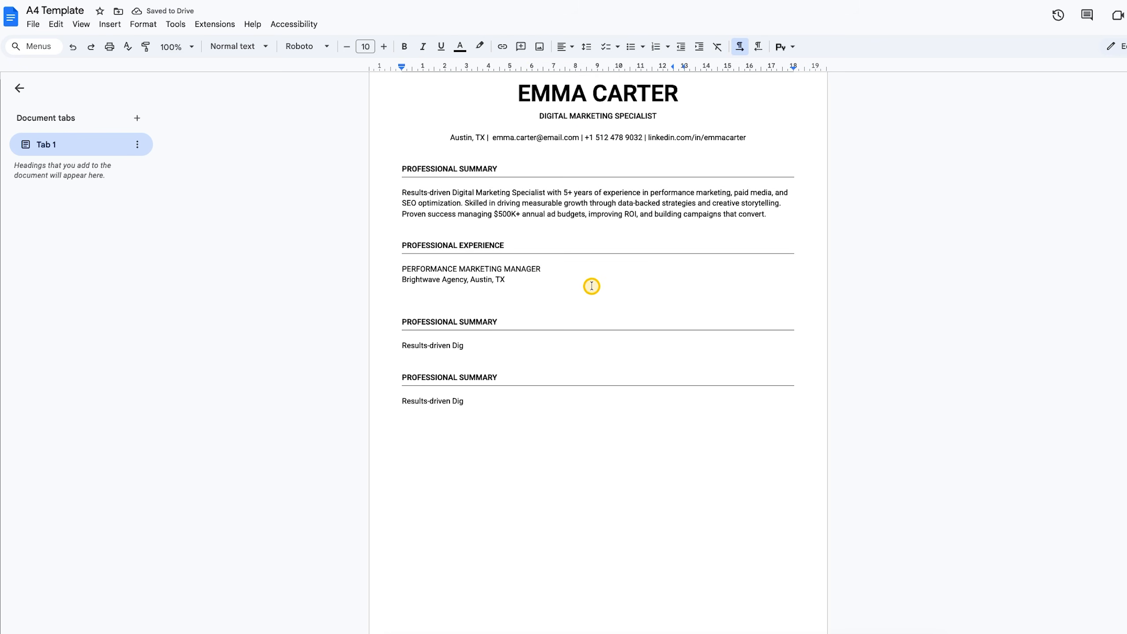
key(Tab)
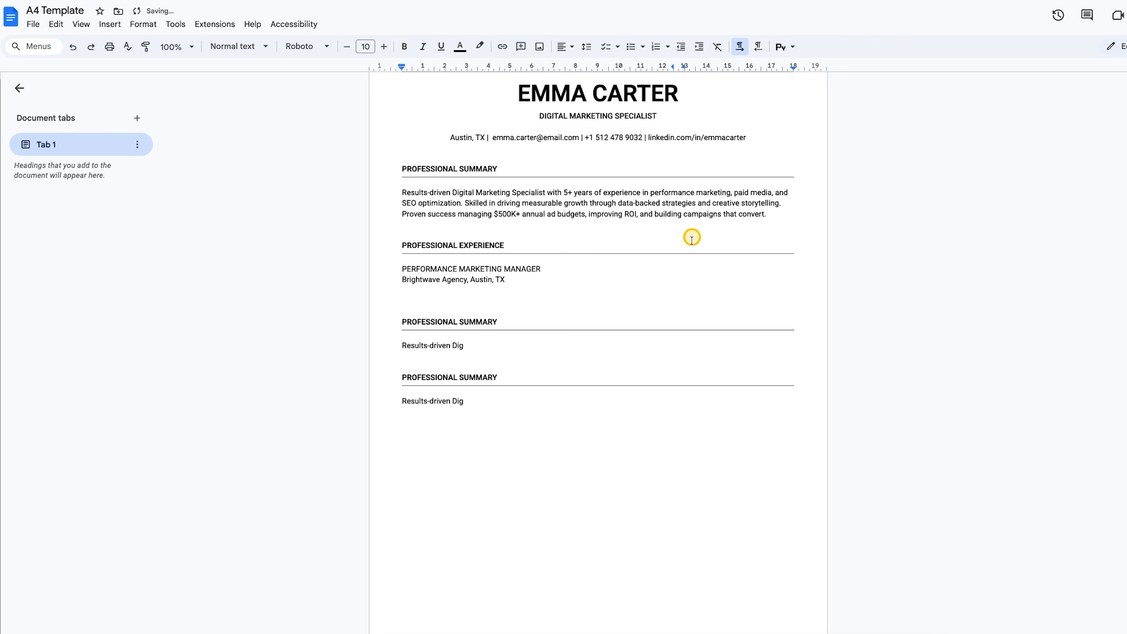
drag(702, 68, 793, 69)
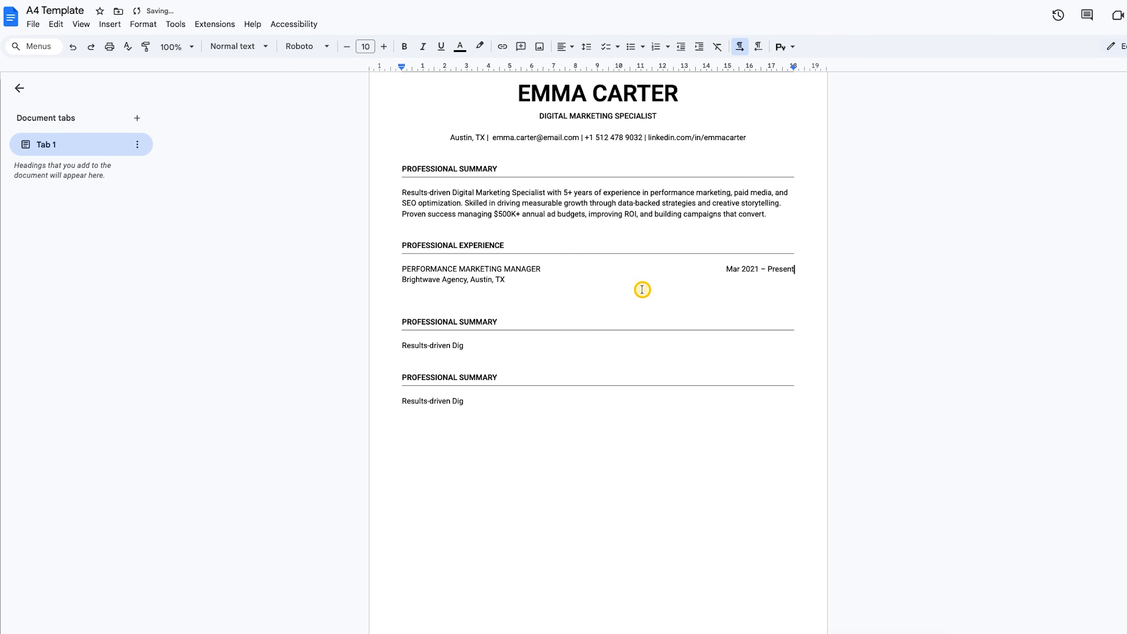
Step: Below the employer line, add "Managed cross-channel ad campaigns with a combined annual spend of $500K, achieving average ROAS of 4.8x.", broken after "$500K,"
click(506, 280)
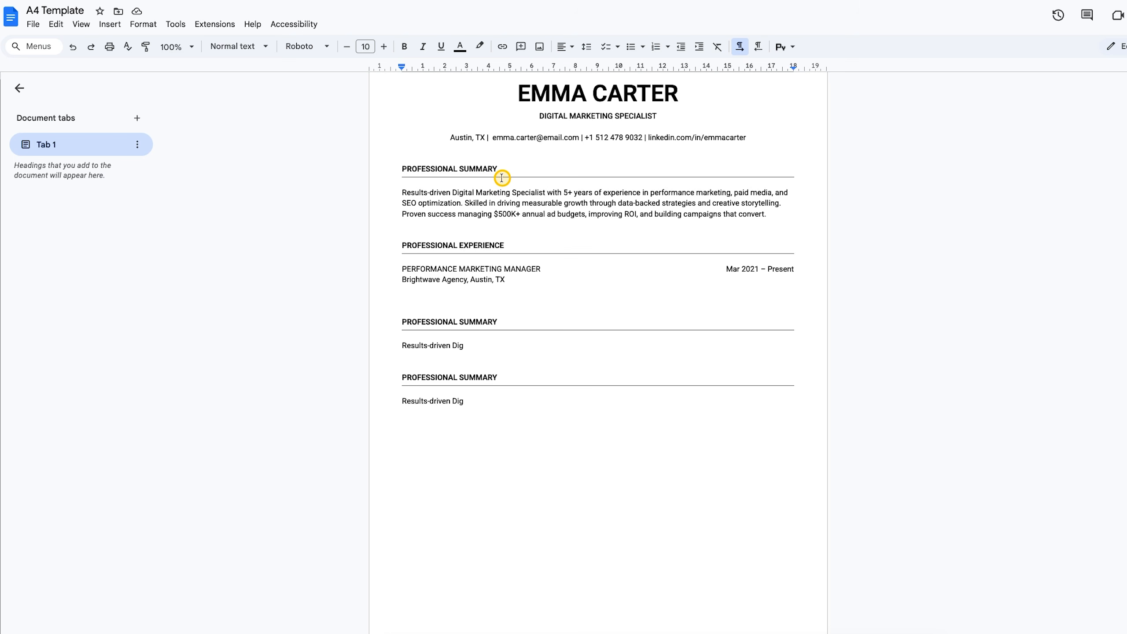
key(Return)
key(Return)
text(Managed cross-channel ad campaigns with a combined annual spend of $500K, achieving average ROAS of 4.8x.)
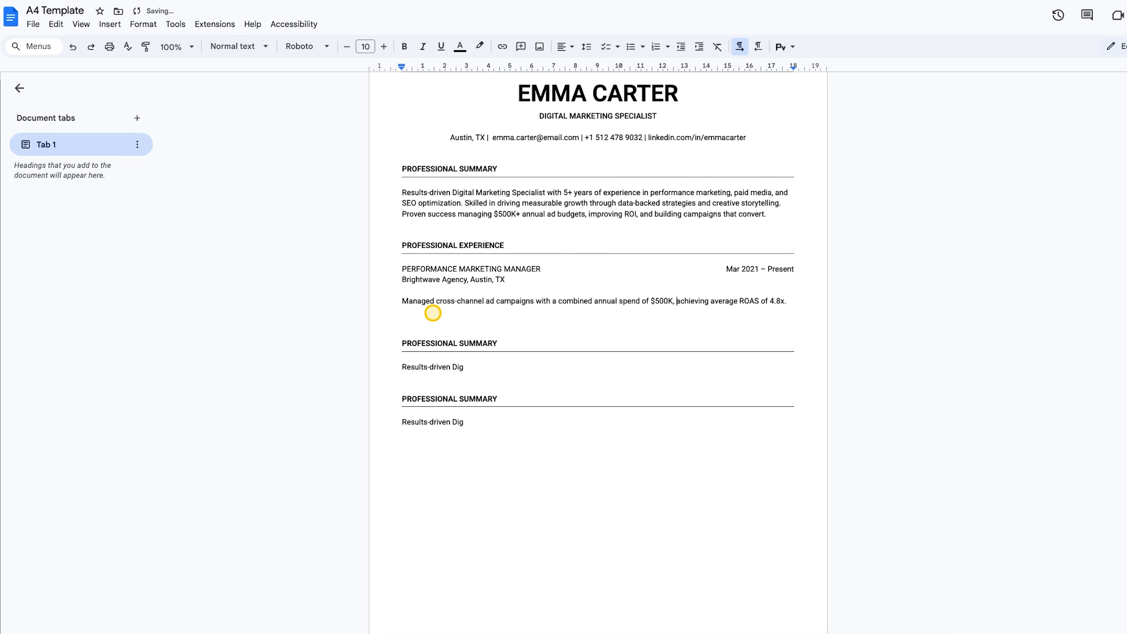
key(Return)
Step: Format the two-line campaign achievement as a bulleted list item with a single bullet
drag(402, 302, 515, 315)
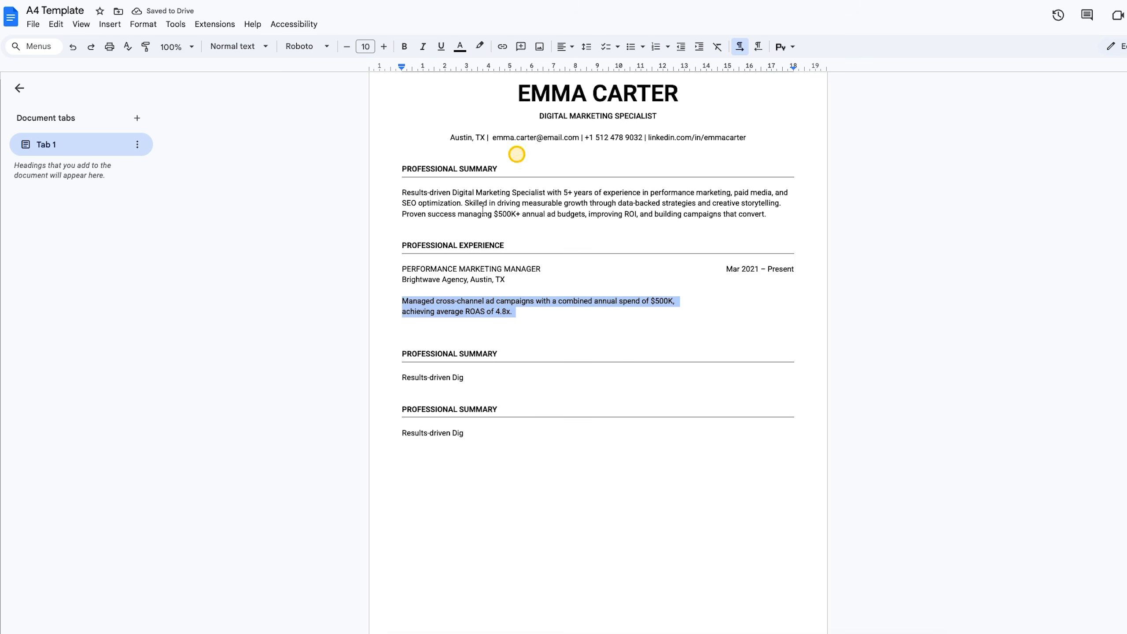
click(631, 46)
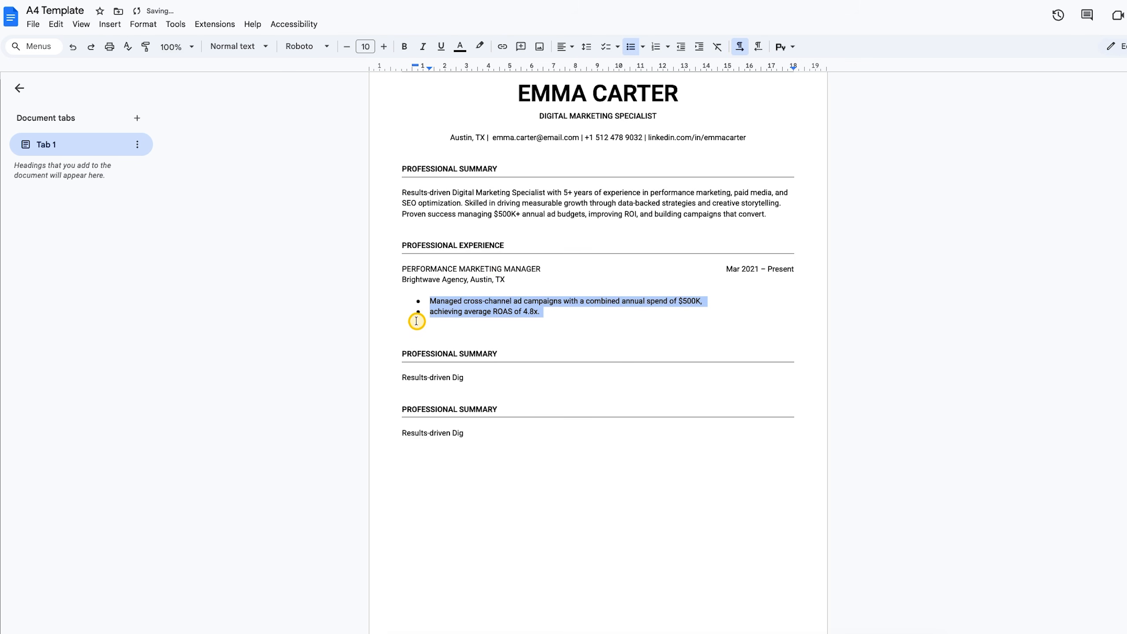
click(436, 308)
Step: Try the filled-square bullet style on the campaign achievement and undo it
click(418, 301)
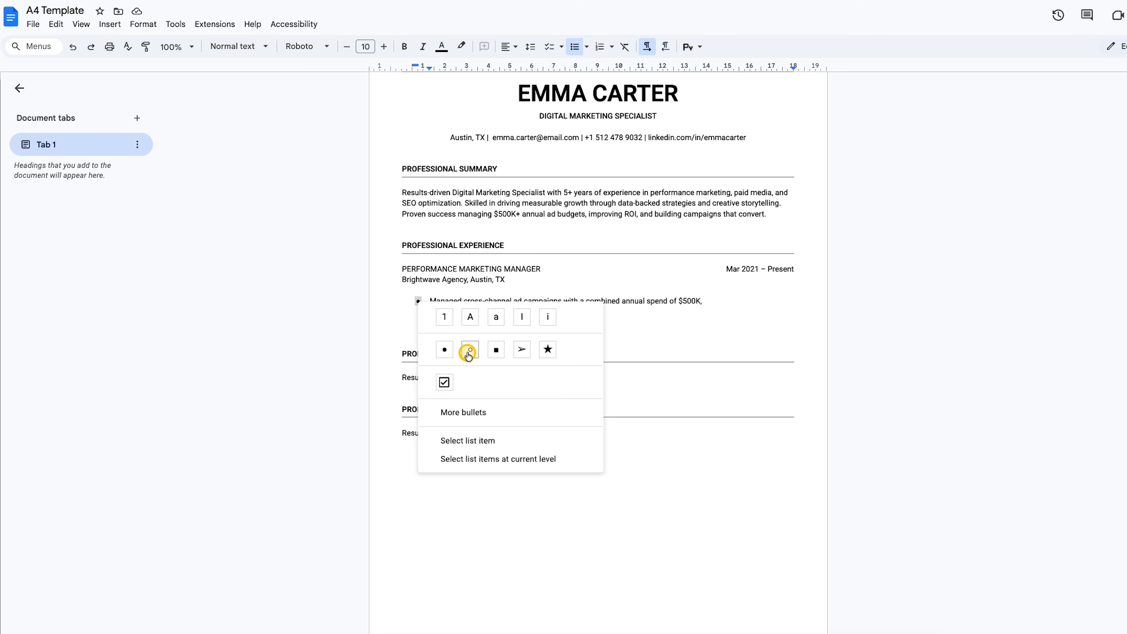
click(496, 351)
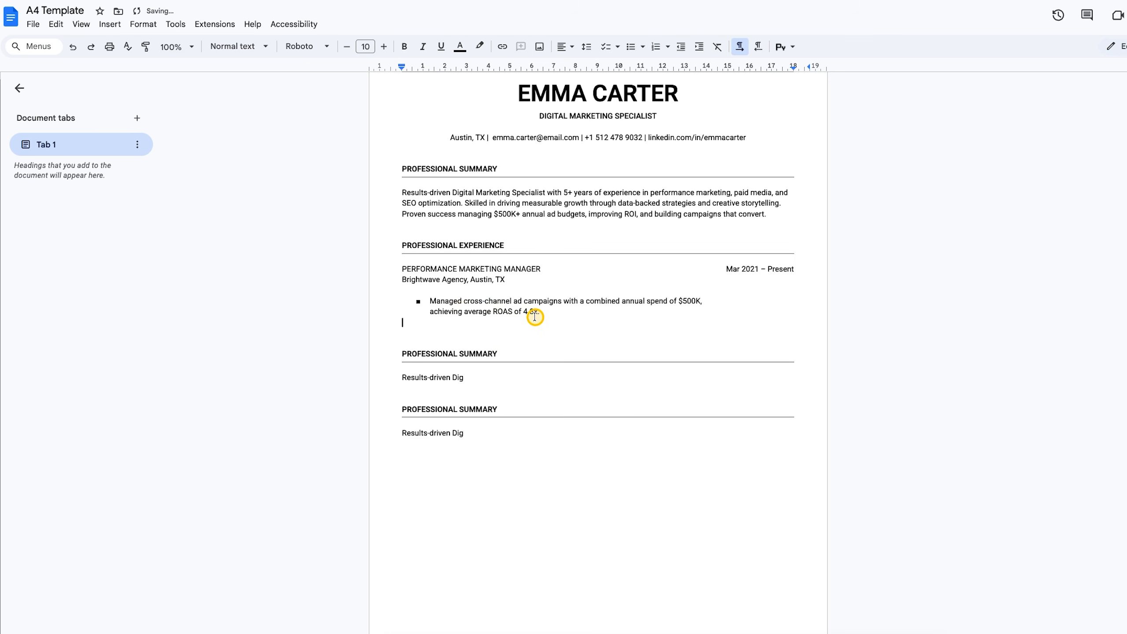
key(ctrl+z)
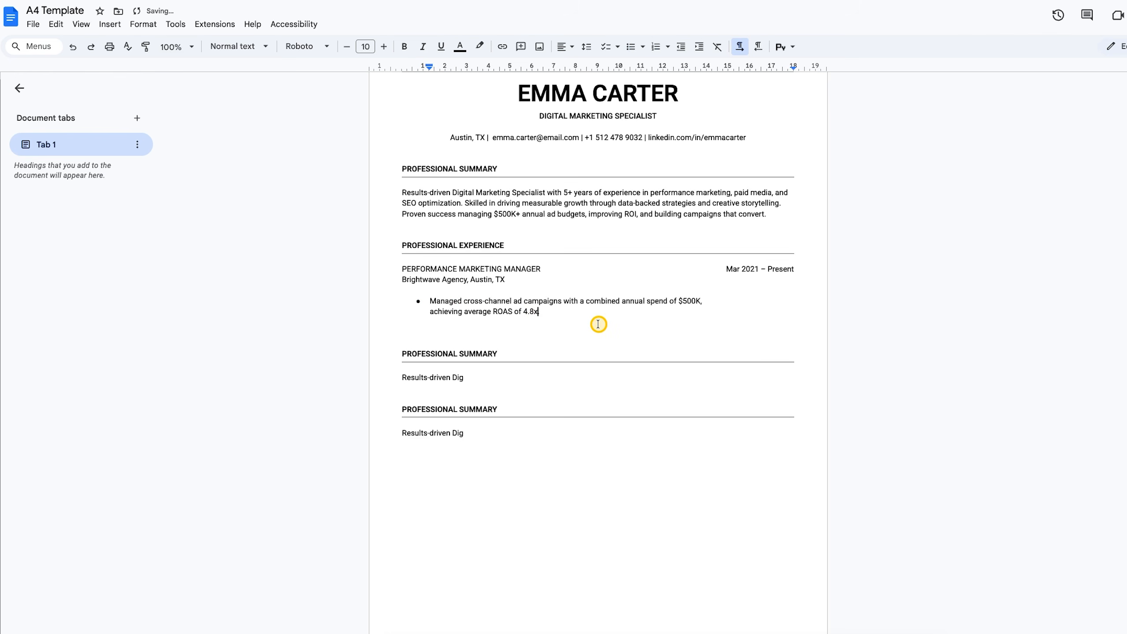
Step: Add three bullets below the campaign achievement: 62% organic traffic increase in 8 months, 25+ SaaS and eCommerce campaigns, and Google Data Studio dashboard reducing reporting time 40%
key(Return)
text(Designed SEO strategy that increased organic traffic by 62% in 8 months. Collaborated with creative team to launch 25+ campaigns for SaaS and eCommerce clients. Introduced data dashboard in Google Data Studio reducing reporting time by 40%.)
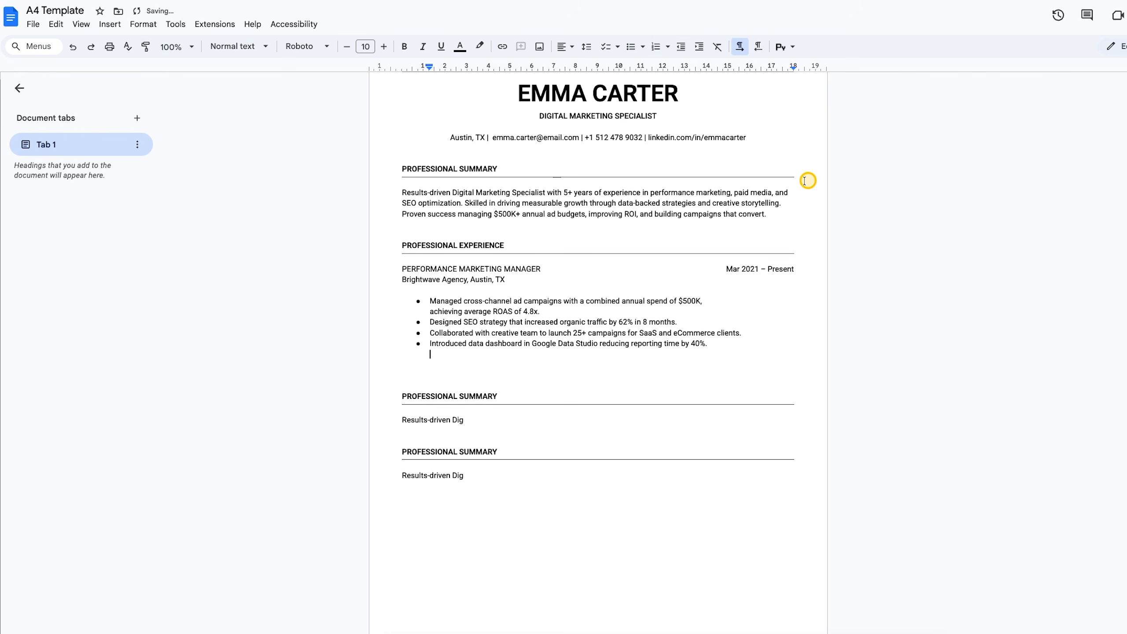
key(BackSpace)
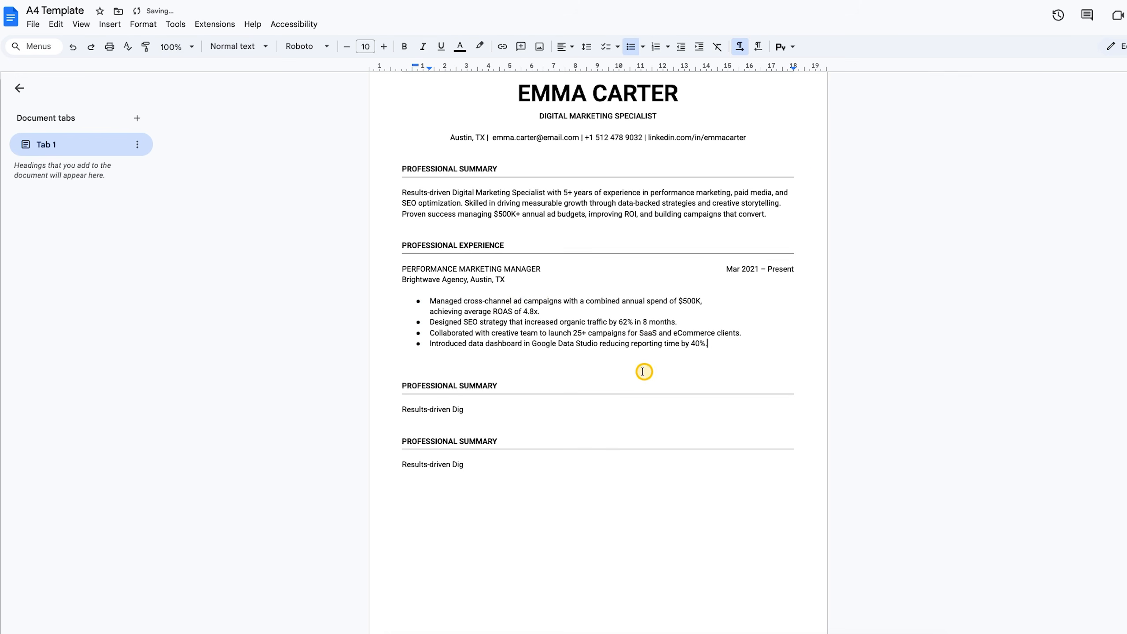
Step: Duplicate the complete Performance Marketing Manager entry, including its bullets, twice below the original in the professional experience section
scroll(644, 370, down, 2)
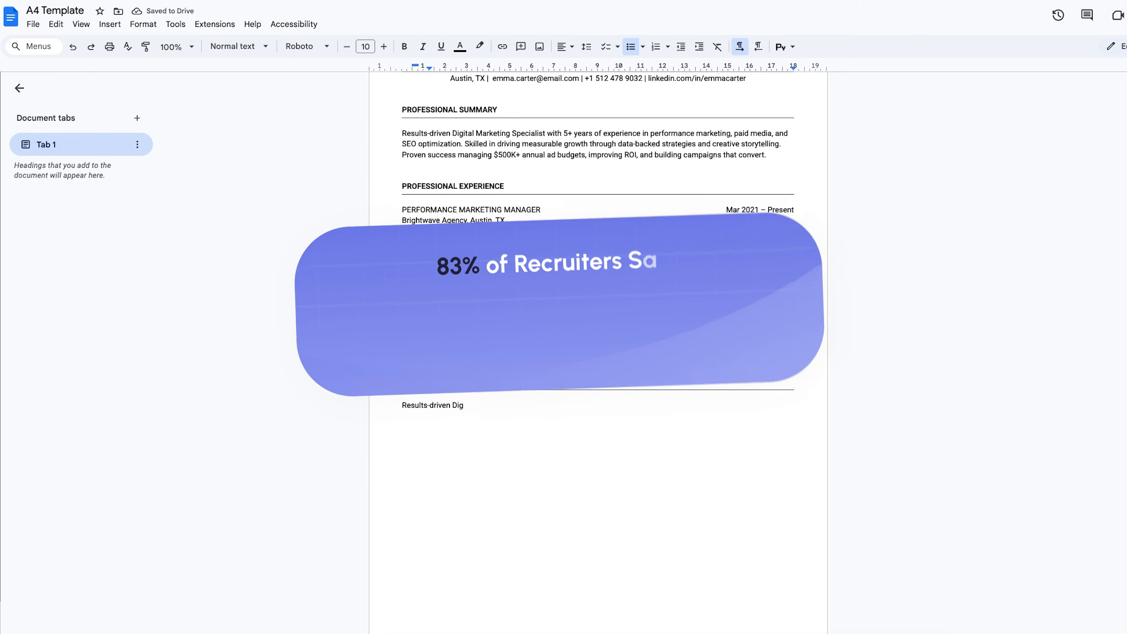
drag(644, 317, 397, 213)
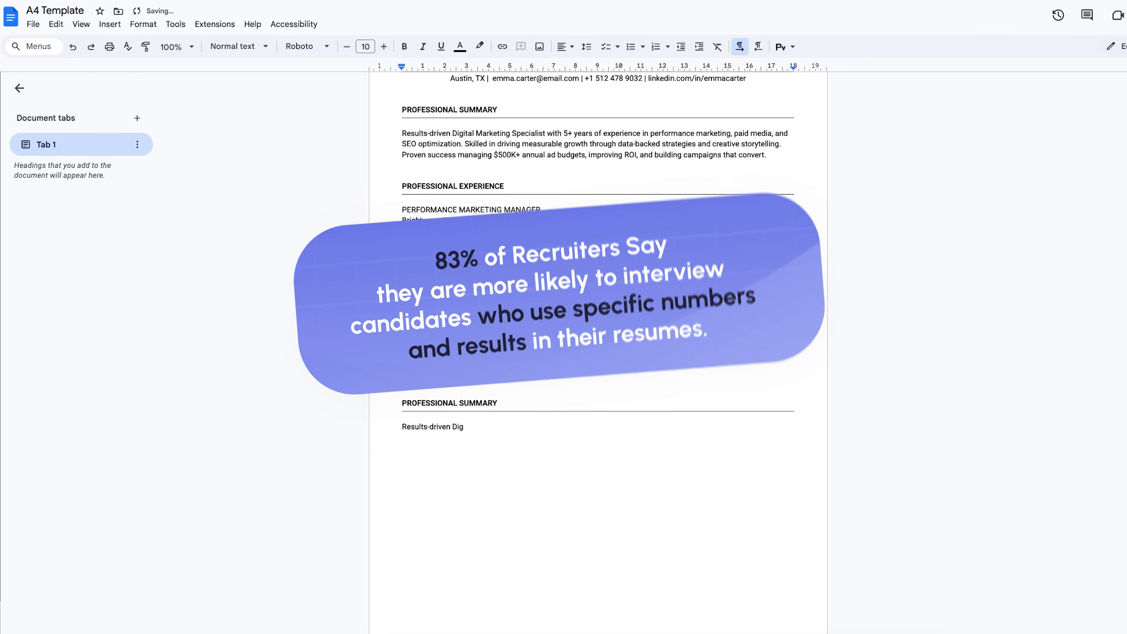
click(731, 290)
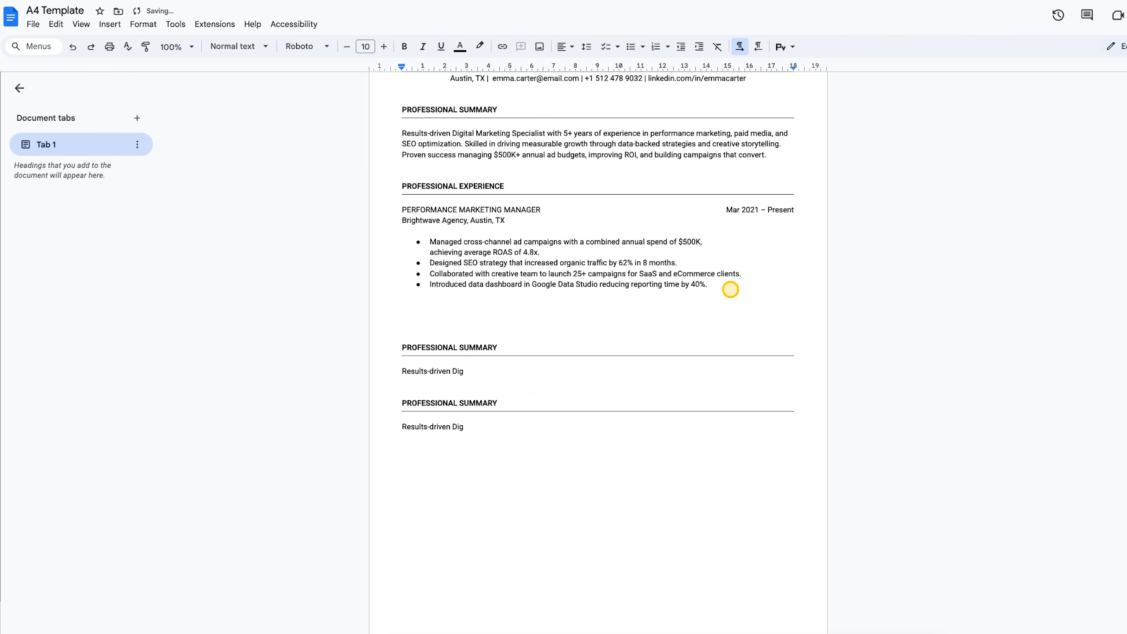
text(PERFORMANCE MARKETING MANAGER	Mar 2021 – Present Brightwave Agency, Austin, TX Managed cross-channel ad campaigns with a combined annual spend of $500K, achieving average ROAS of 4.8x. Designed SEO strategy that increased organic traffic by 62% in 8 months. Collaborated with creative team to launch 25+ campaigns for SaaS and eCommerce clients. Introduced data dashboard in Google Data Studio reducing reporting time by 40%.)
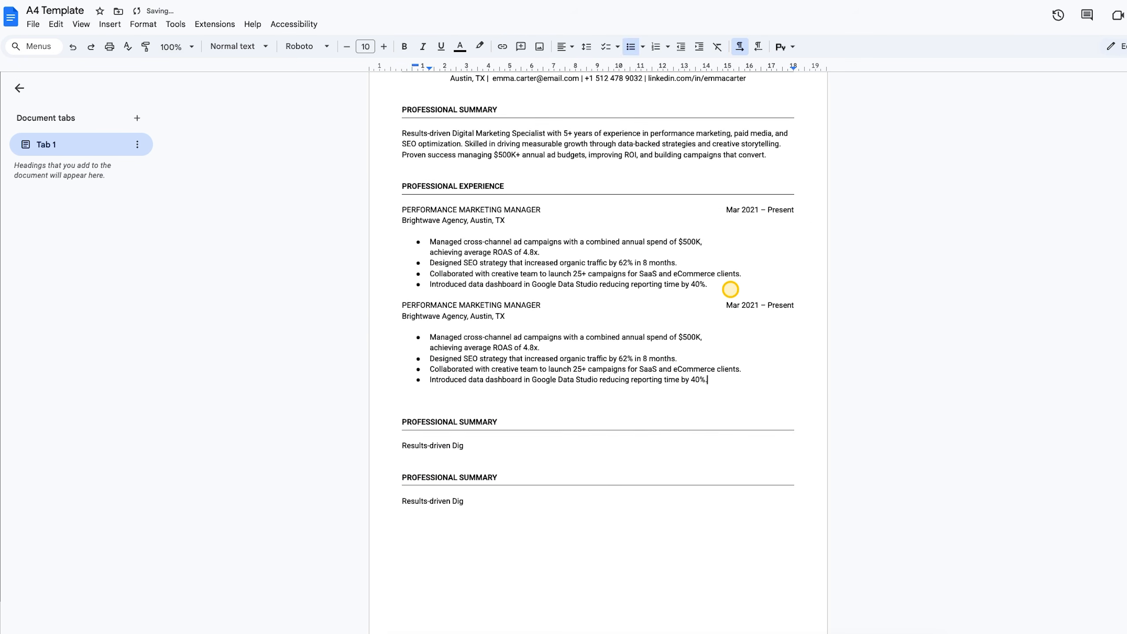
text(PERFORMANCE MARKETING MANAGER	Mar 2021 – Present Brightwave Agency, Austin, TX Managed cross-channel ad campaigns with a combined annual spend of $500K, achieving average ROAS of 4.8x. Designed SEO strategy that increased organic traffic by 62% in 8 months. Collaborated with creative team to launch 25+ campaigns for SaaS and eCommerce clients. Introduced data dashboard in Google Data Studio reducing reporting time by 40%.)
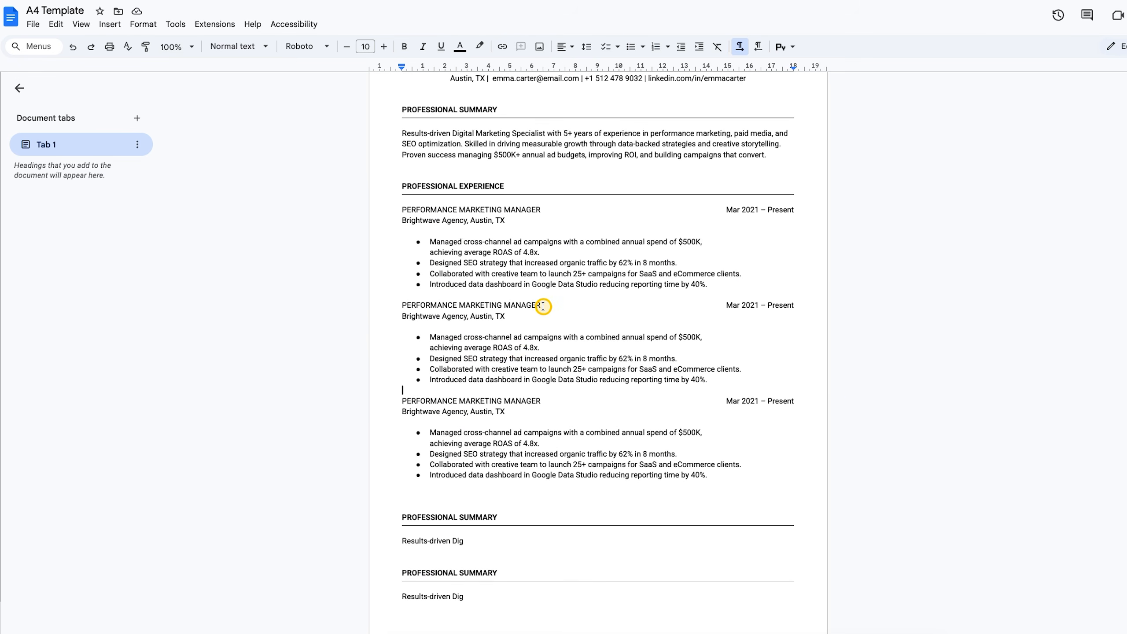
Step: Change the second job entry to DIGITAL MARKETING SPECIALIST, NovaTech Solutions, Dallas, TX, Jul 2018 – Feb 2021, with bullets on paid campaigns, conversion rate and ad quality
drag(540, 305, 402, 305)
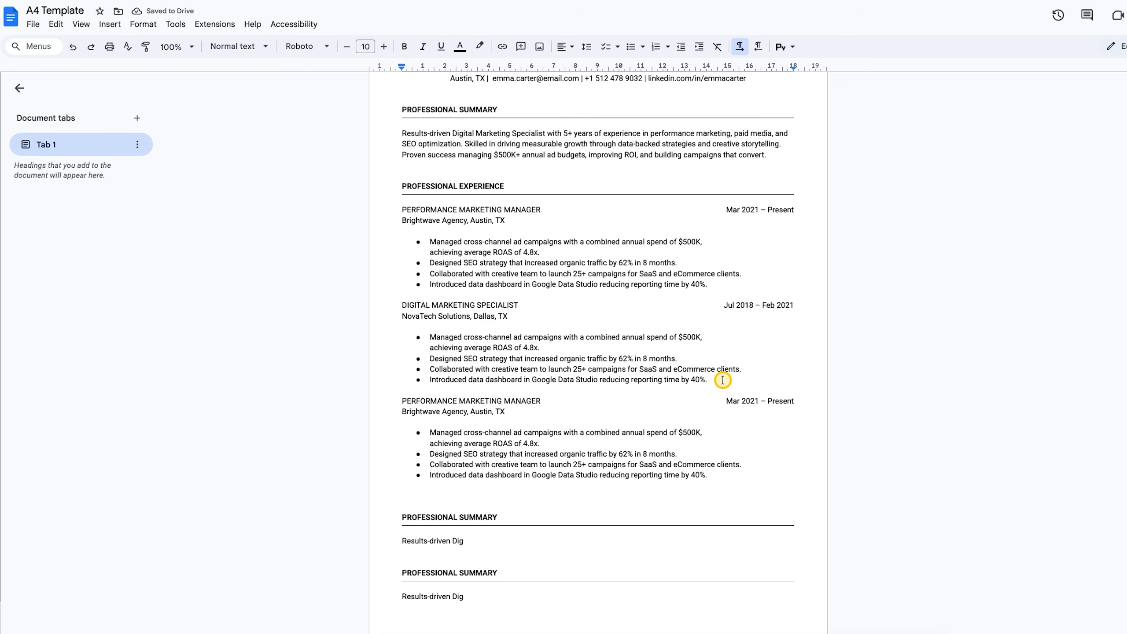
drag(722, 380, 383, 341)
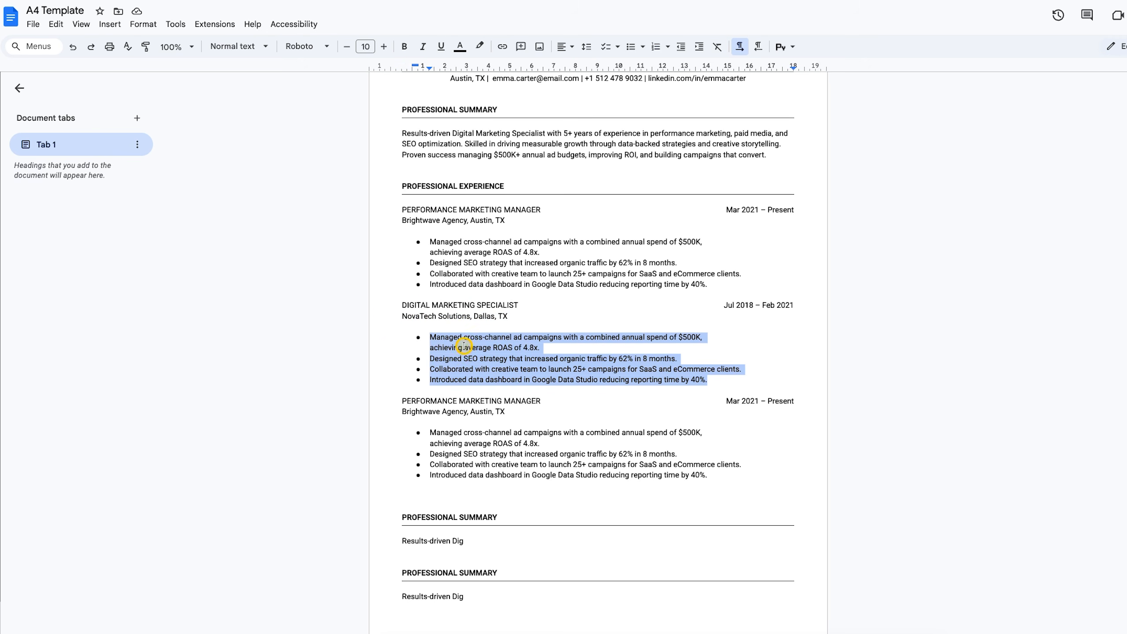
text(Launched paid campaigns across Google, Facebook, and LinkedIn, generating 25% higher CTR than industry average. Optimized landing pages and email funnels leading to 15% increase in conversion rate. Conducted competitive analysis and keyword audits improving ad quality scores by 30%.)
Step: Try replacing the third job entry's title with "BlueSky Media, Austin, TX | Jan 2017 – Jun 2018" and undo it
drag(541, 353, 382, 354)
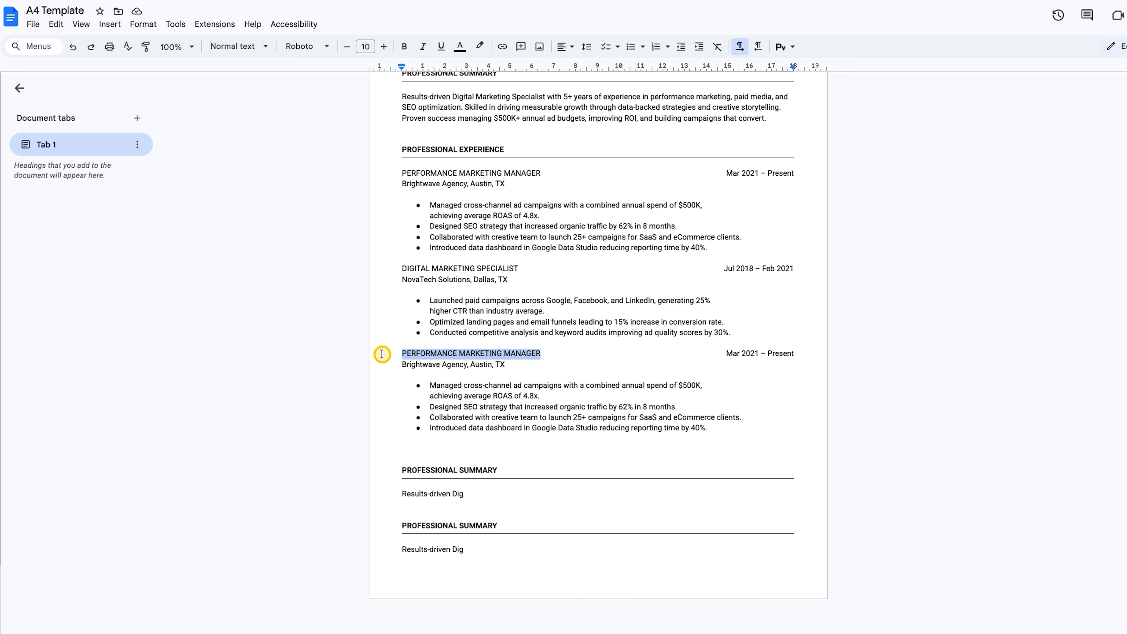
text(BlueSky Media, Austin, TX | Jan 2017 – Jun 2018)
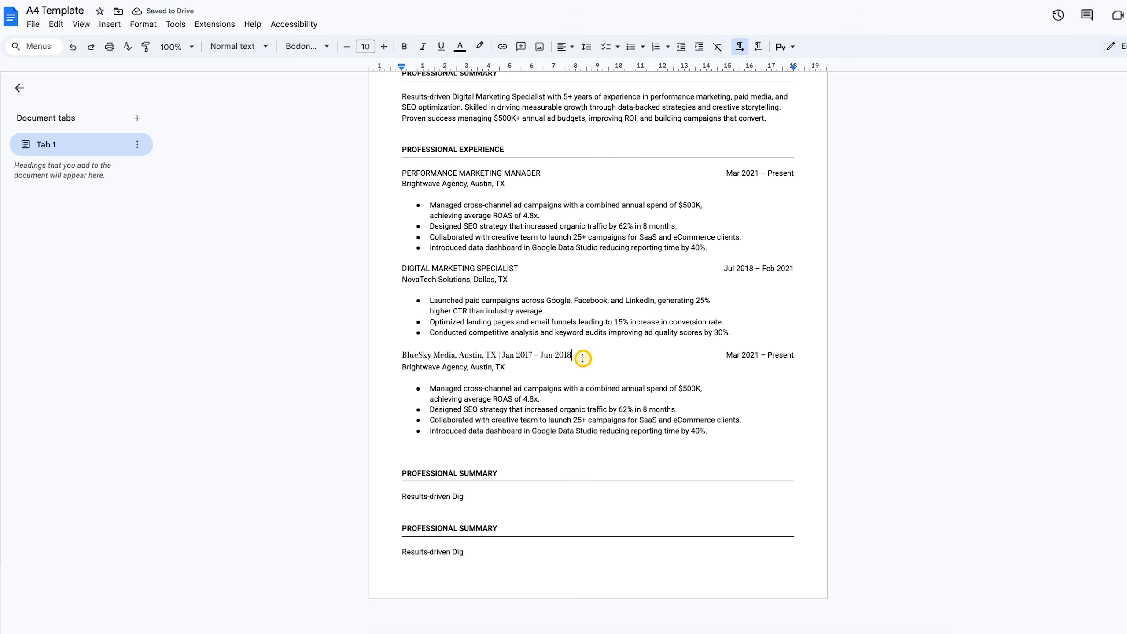
drag(573, 355, 377, 357)
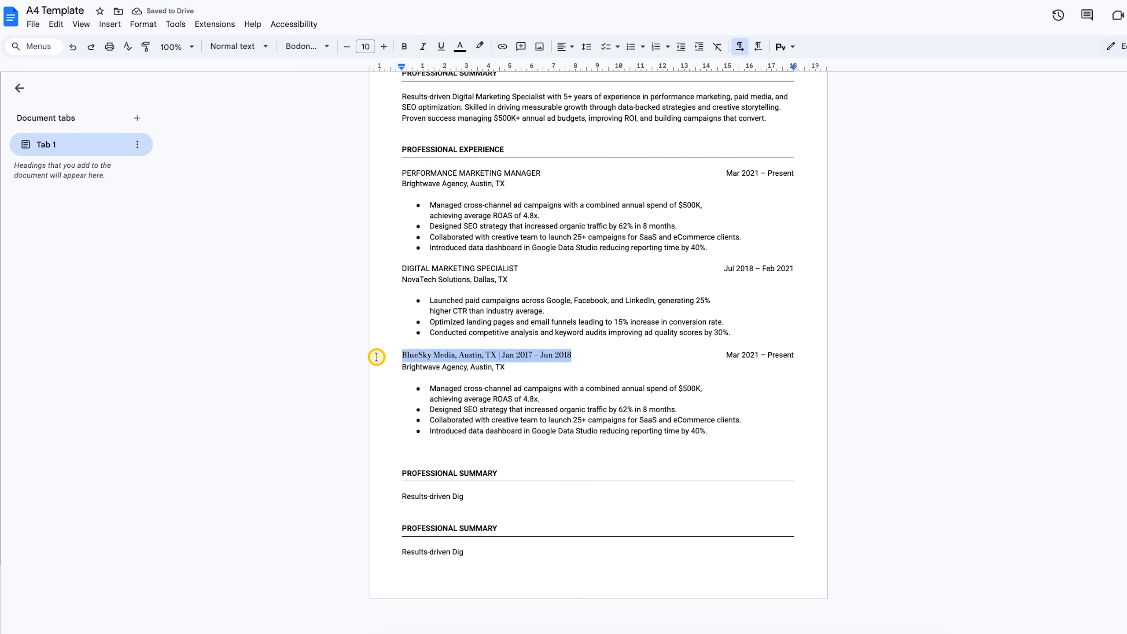
click(480, 299)
click(492, 197)
click(567, 309)
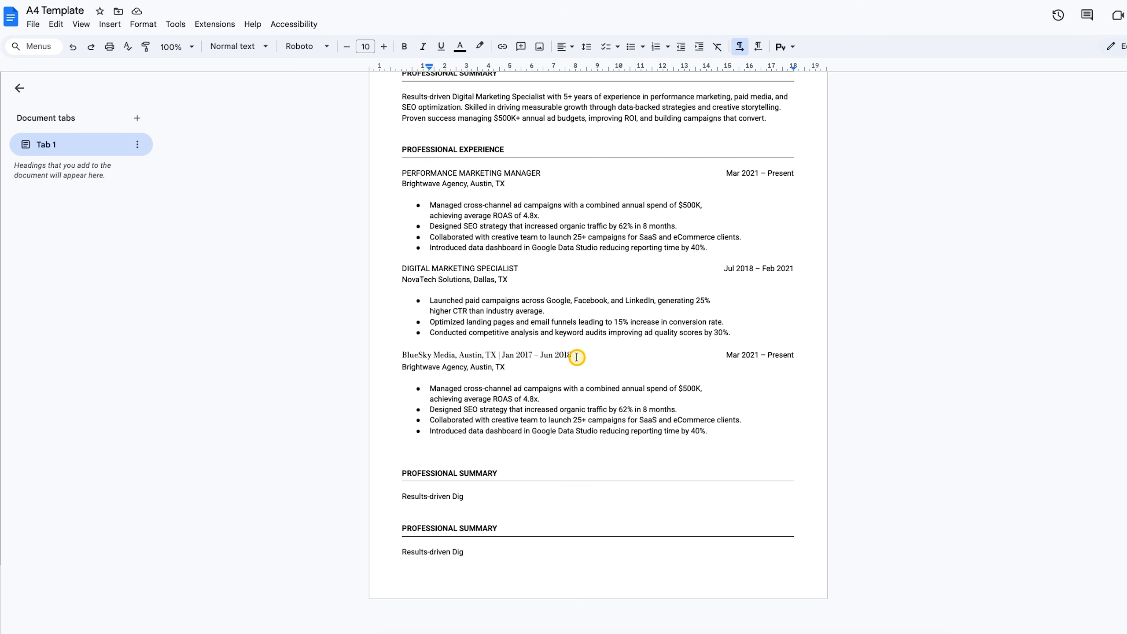
drag(572, 355, 416, 354)
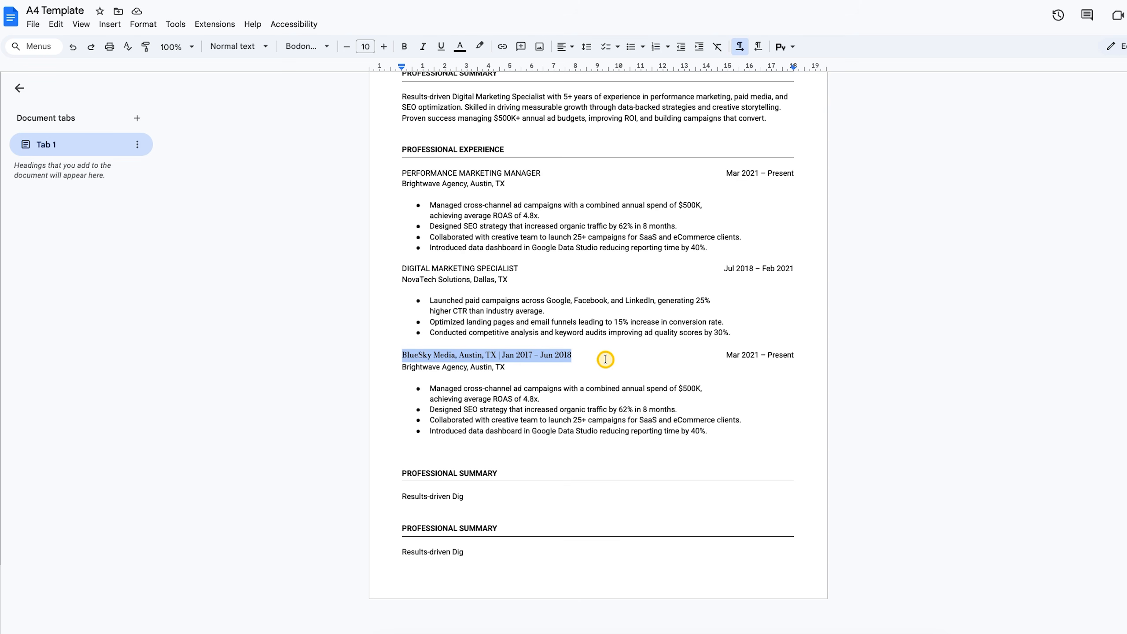
key(ctrl+z)
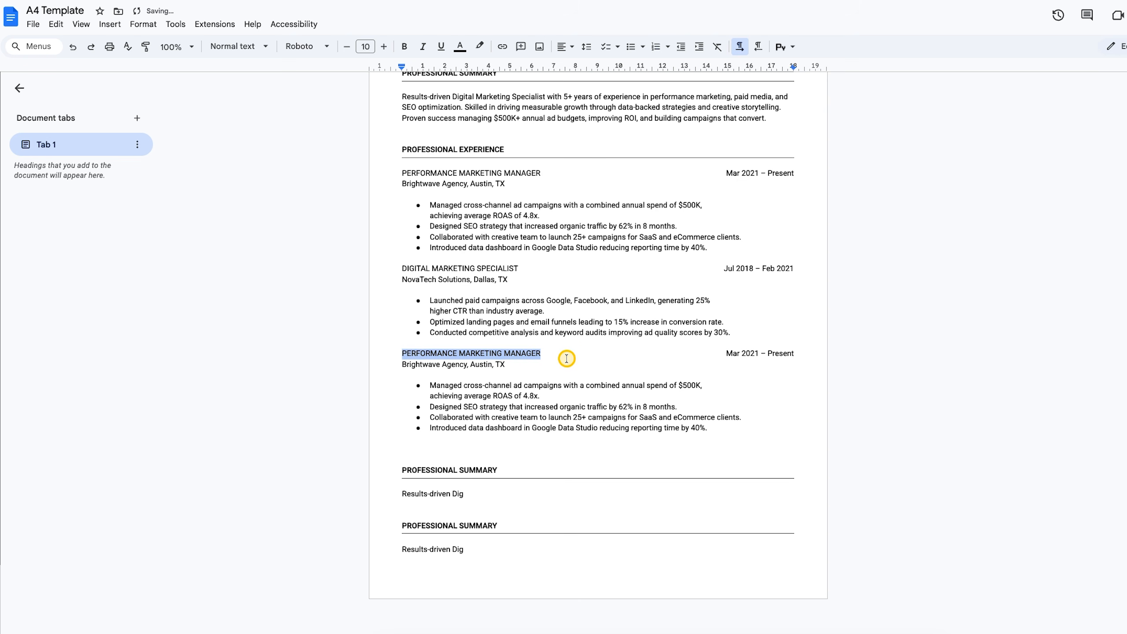
Step: Replace the remaining duplicated job entry with MARKETING ASSISTANT at BlueSky Media, Austin, TX, with four bullets on social media, Google Ads, performance reports and blog SEO
click(568, 356)
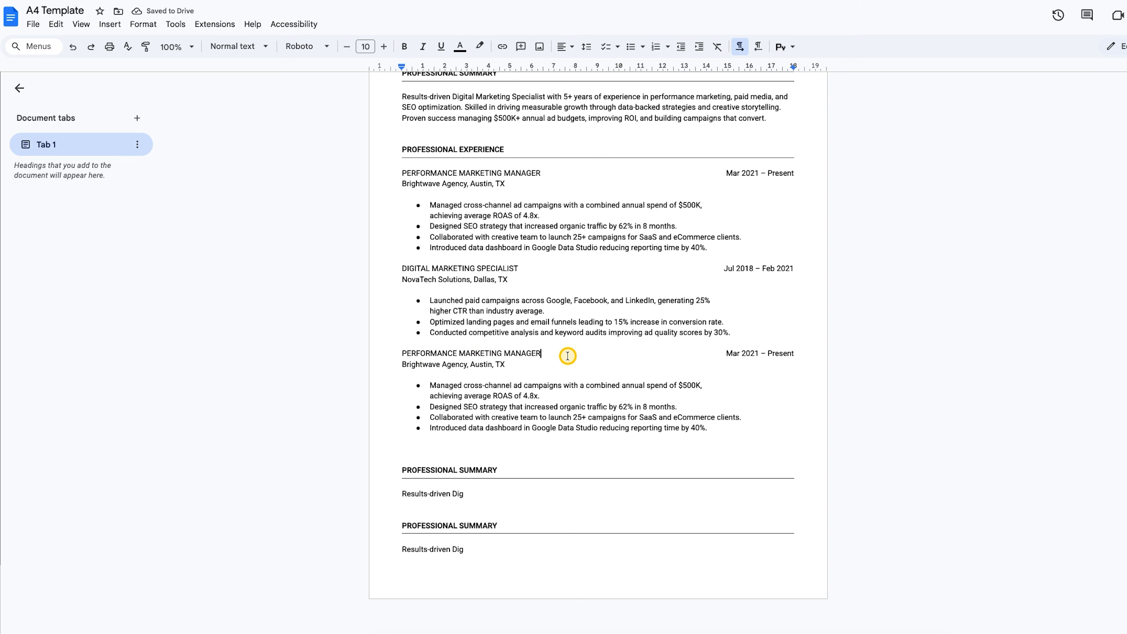
drag(549, 354, 380, 358)
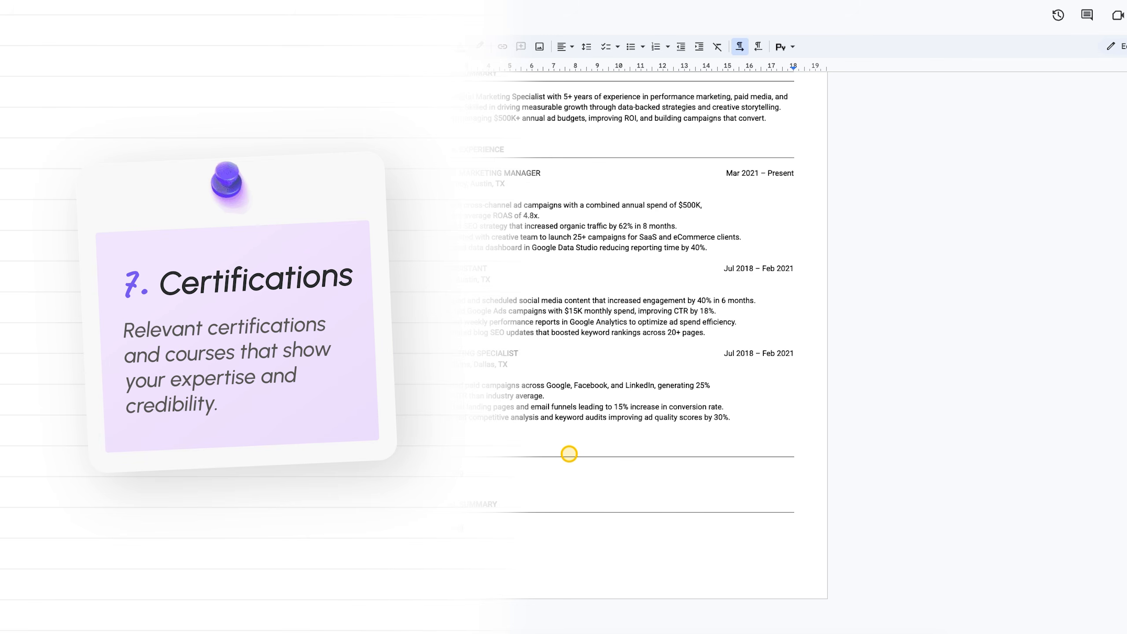
Step: Rename the section after the experience CERTIFICATION and replace its placeholder with "Google Ads Search Certification | HubSpot Inbound Marketing | Meta Certified Digital Marketing Associate"
text(CERTIFICATION)
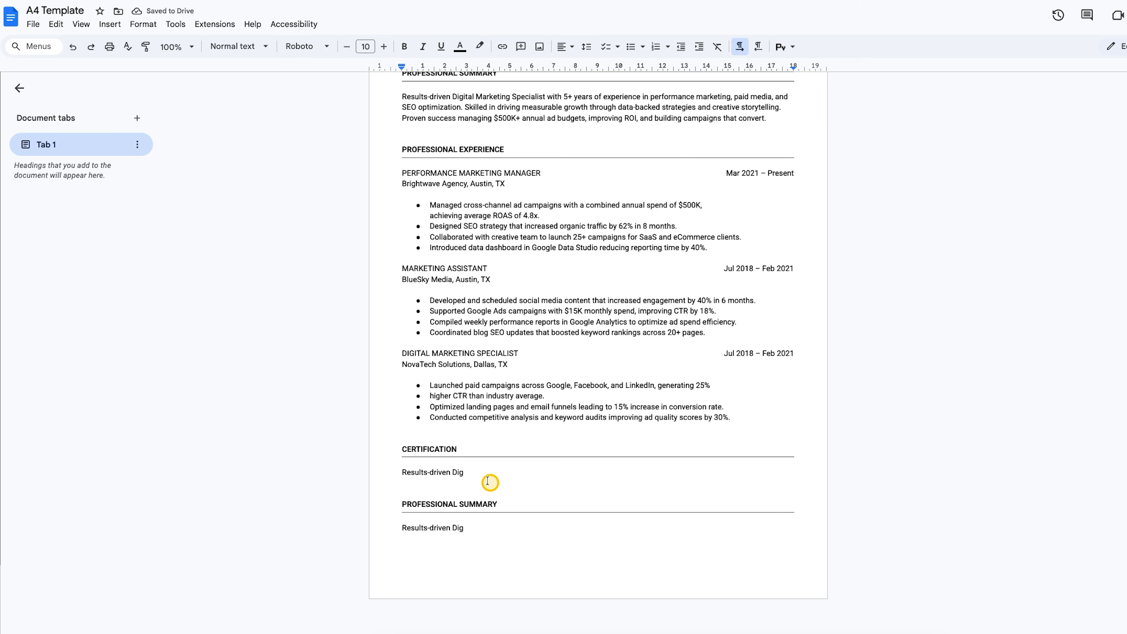
drag(468, 472, 405, 472)
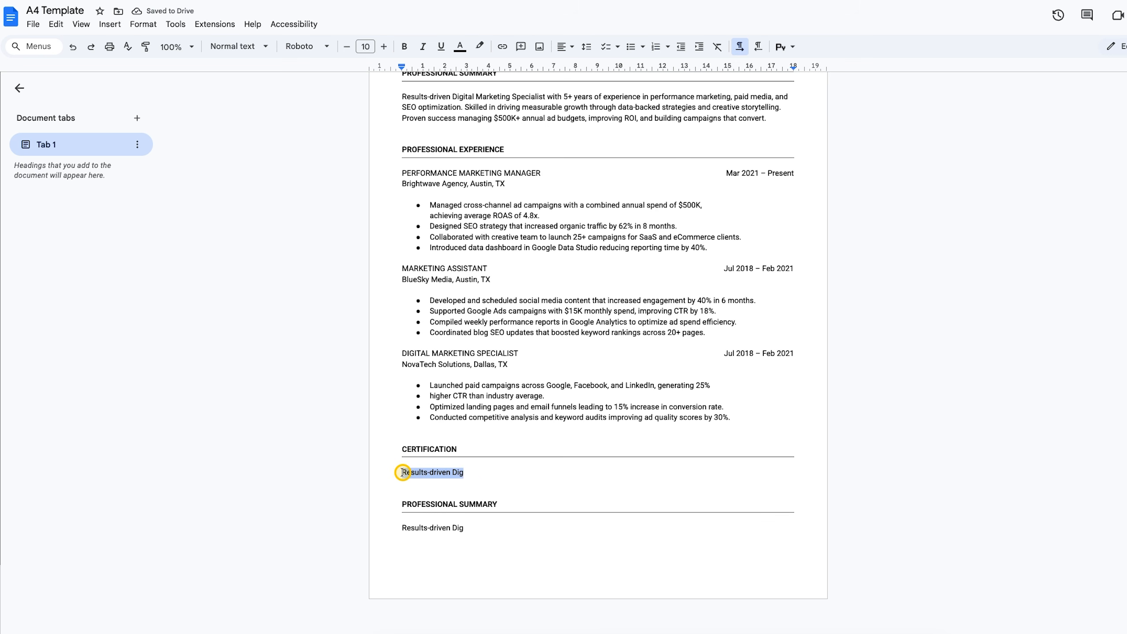
text(Google Ads Search Certification | HubSpot Inbound Marketing | Meta Certified Digital Marketing Associate)
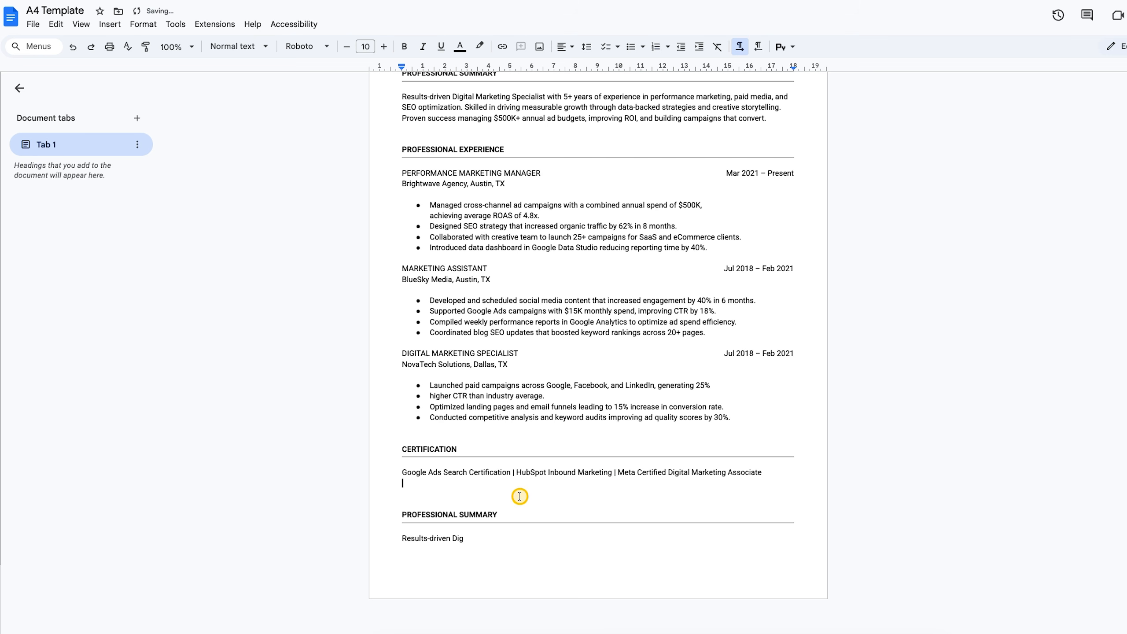
key(BackSpace)
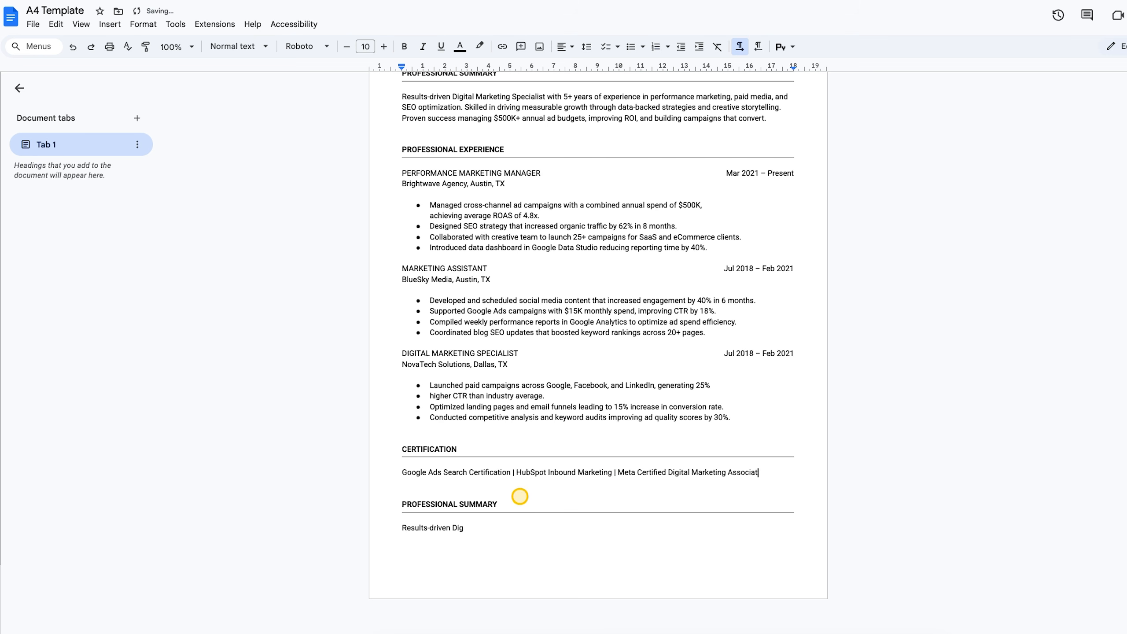
text(e)
key(Return)
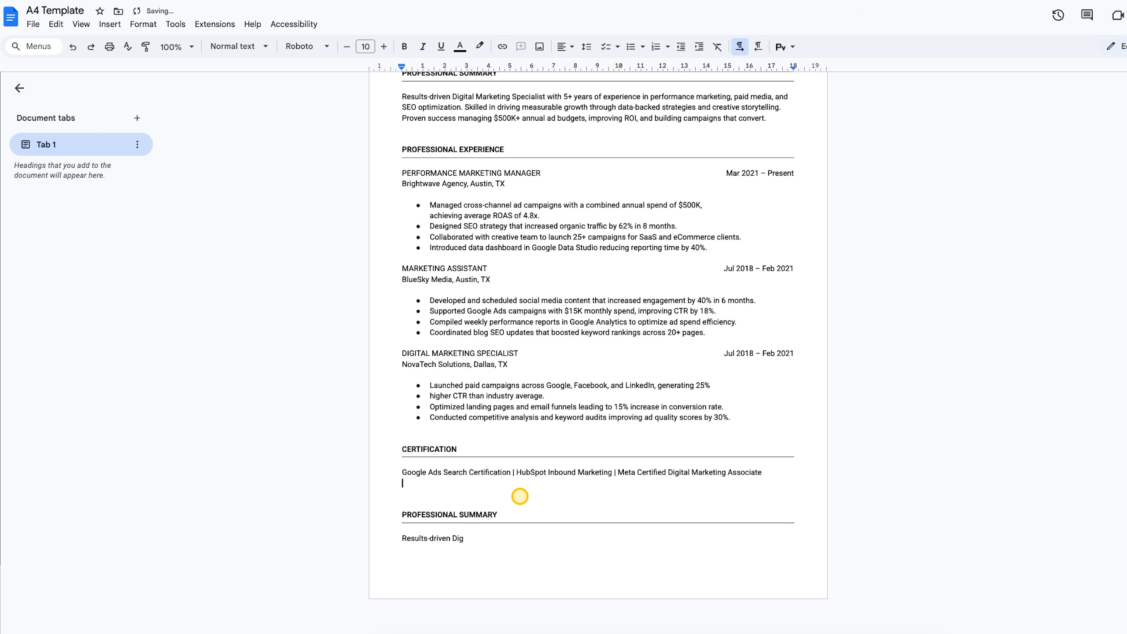
key(BackSpace)
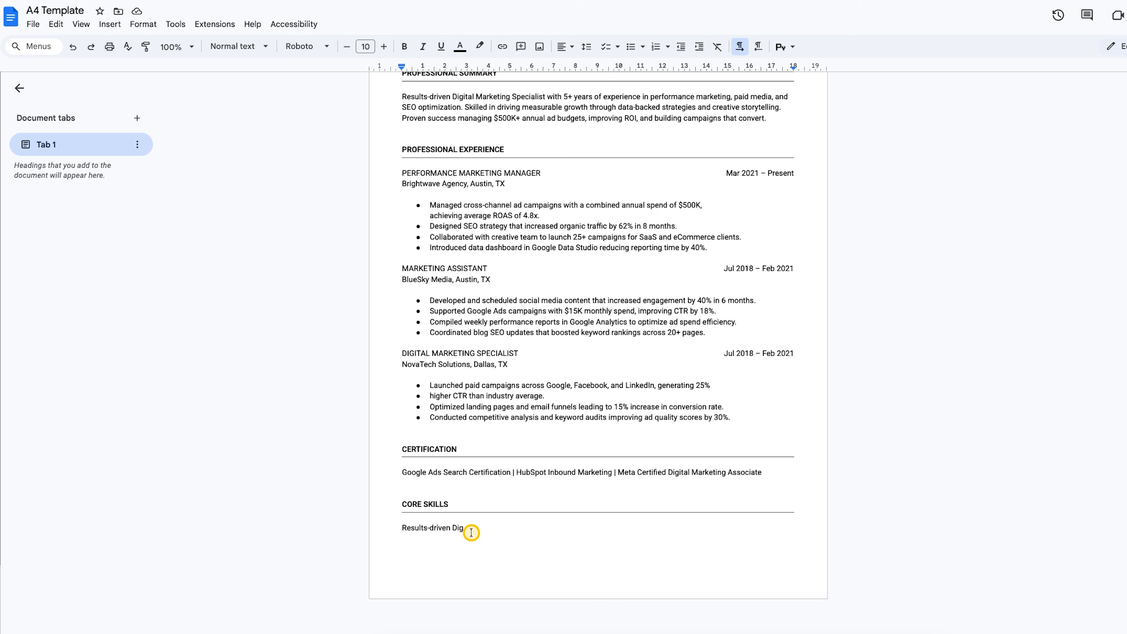
Step: Rename the last section CORE SKILLS and replace its placeholder with pipe-separated skills from "Google Ads / Meta Ads / LinkedIn Campaigns" to "Email Automation (Klaviyo, Mailchimp)"
drag(466, 530, 412, 532)
text(Google Ads / Meta Ads / LinkedIn Campaigns | SEO & SEM Strategy | Google Analytics / GA4 / Data Studio | Content Marketing & Copywriting | A/B Testing & Conversion Optimization | CRM (HubSpot, Salesforce) | Email Automation (Klaviyo, Mailchimp))
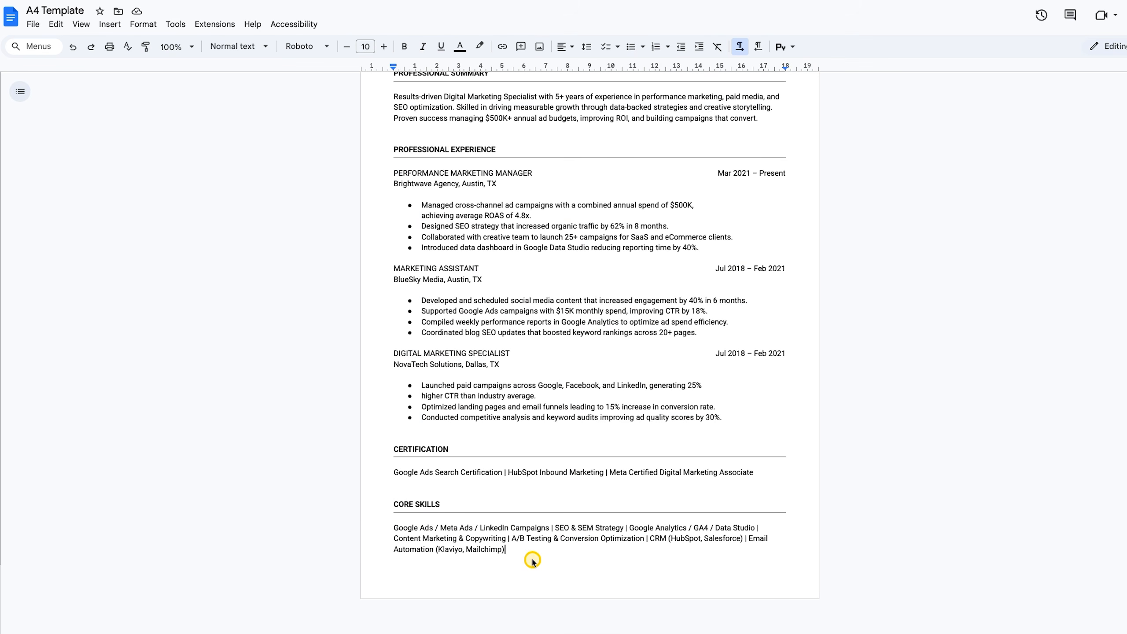
Step: Review the finished resume from the header to the core skills and view the available download formats, including PDF document (.pdf)
scroll(570, 558, up, 1)
scroll(570, 558, down, 1)
scroll(808, 451, up, 3)
scroll(804, 429, down, 1)
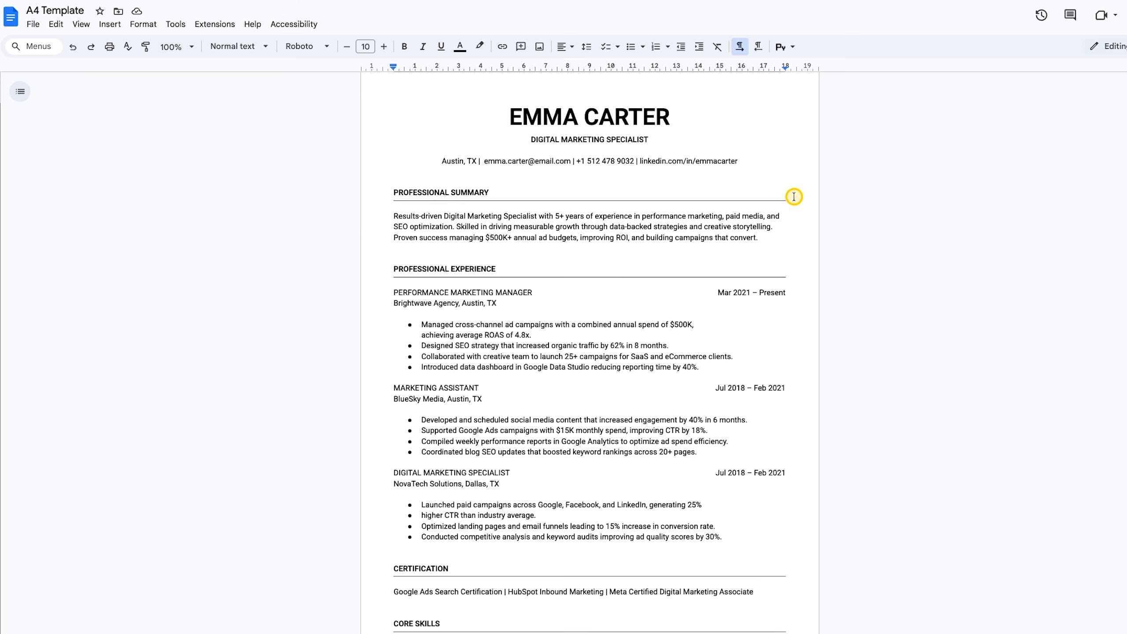
click(33, 23)
mouse_move(121, 145)
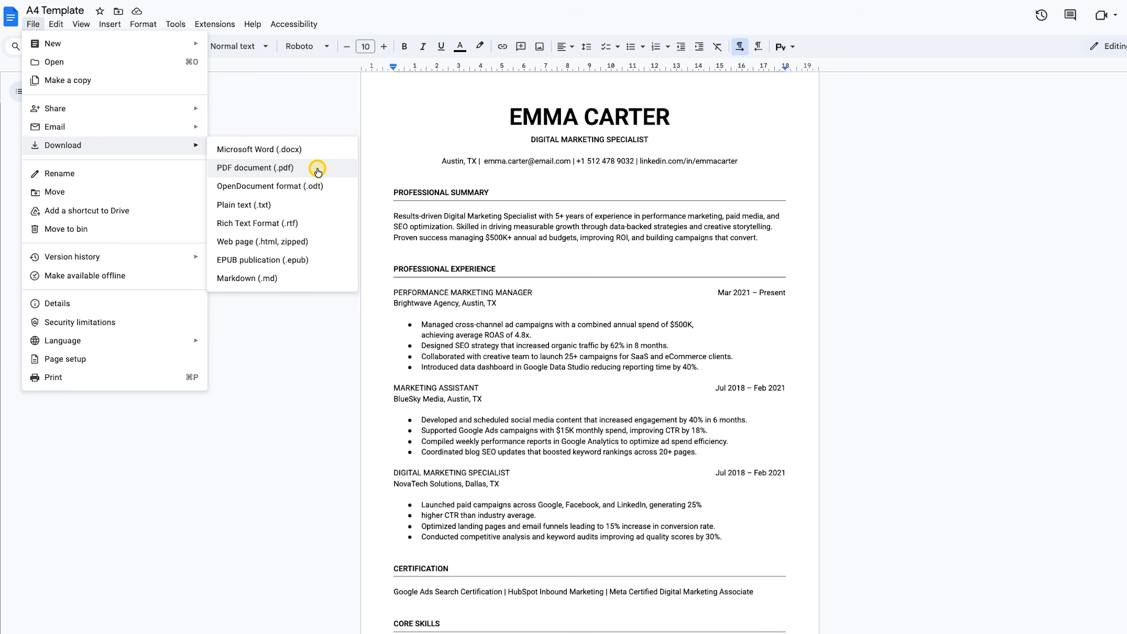
click(326, 398)
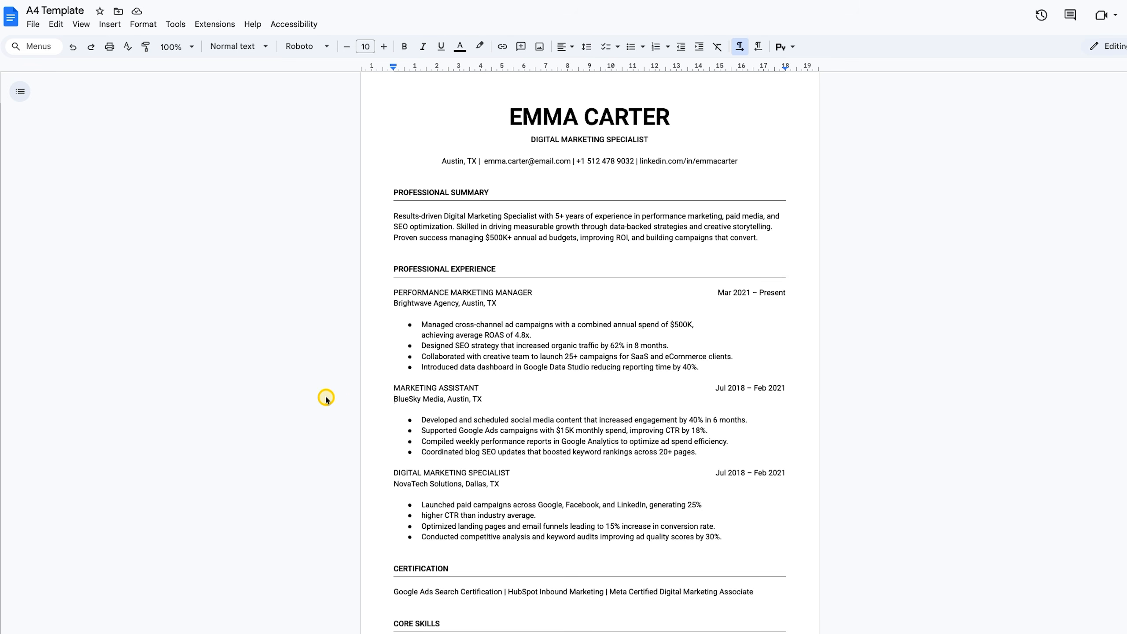
scroll(933, 422, down, 1)
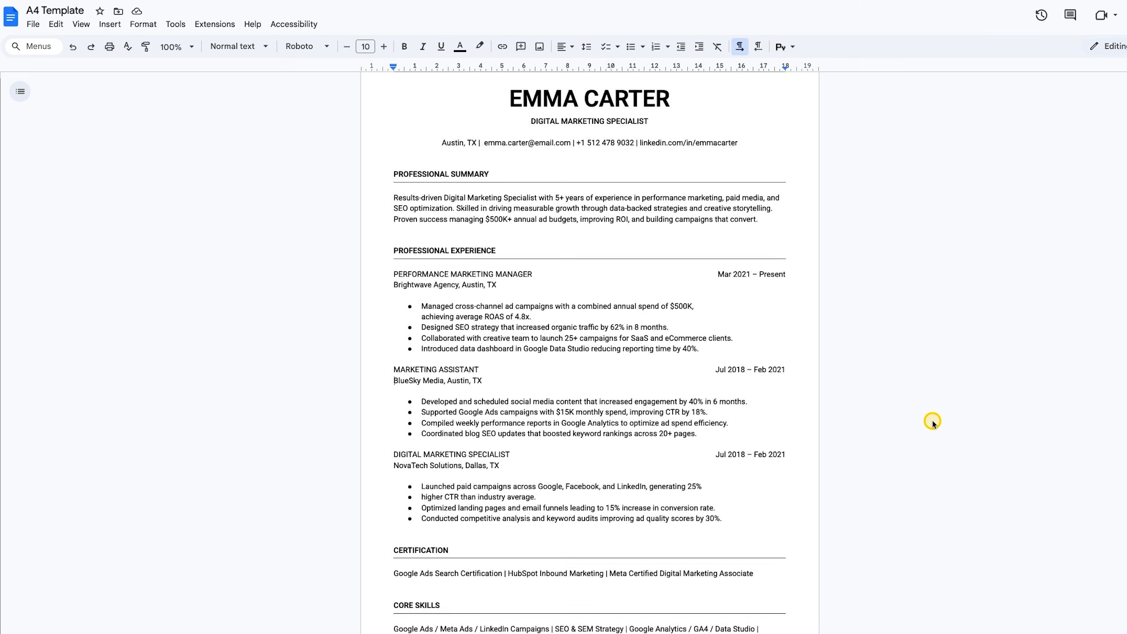
scroll(934, 424, up, 1)
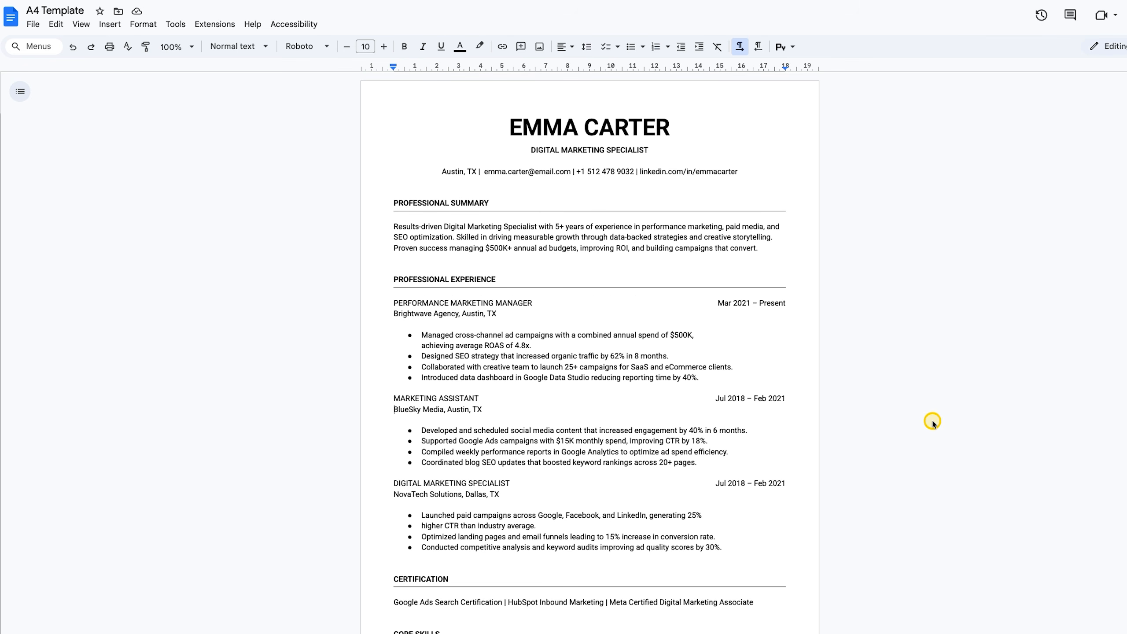